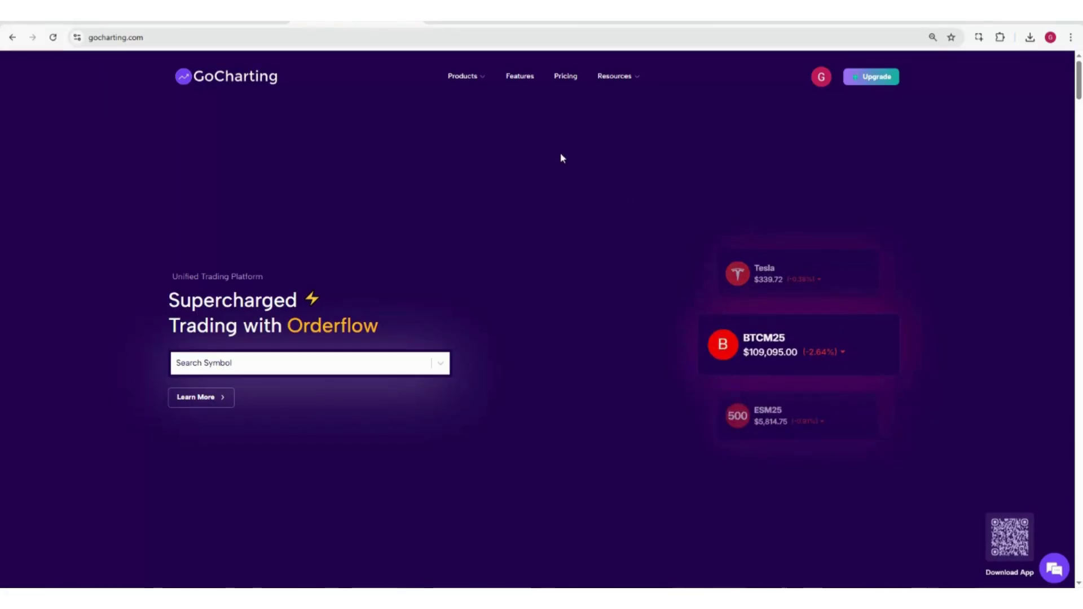
# Launch the Options Scalper from the GoCharting Products menu, showing NIFTY 24750 strikes
pyautogui.click(471, 84)
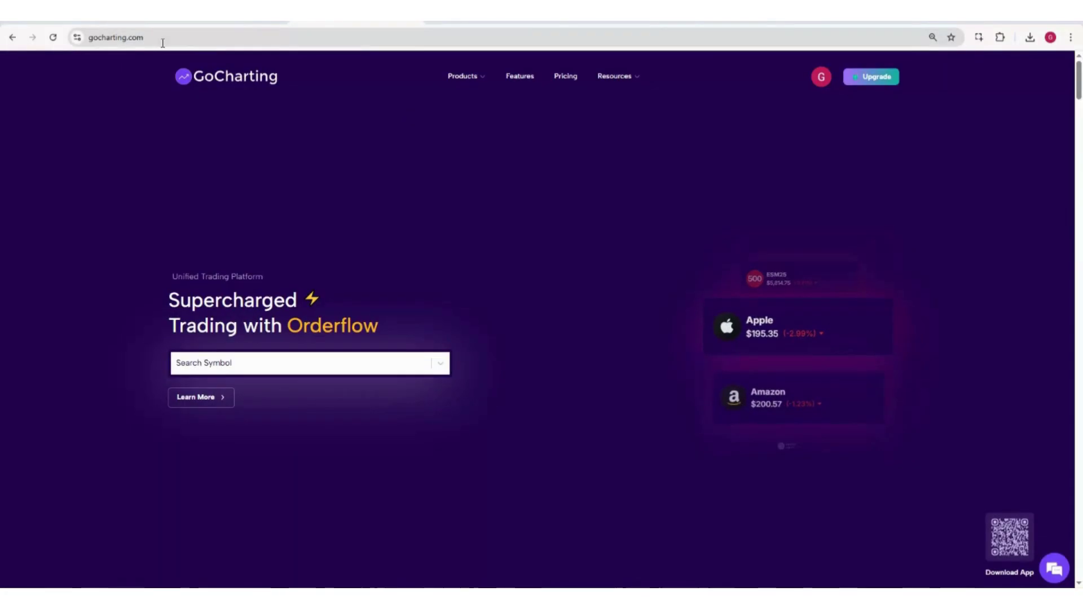
pyautogui.moveTo(463, 79)
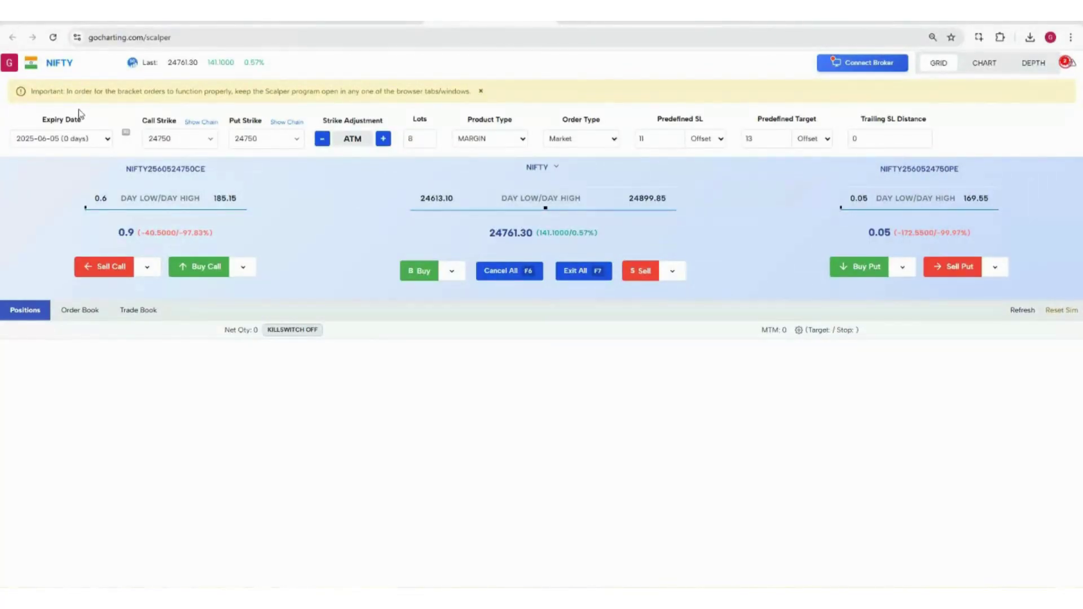
# Replace the NIFTY underlying with CRUDEOIL by searching CRUDE
pyautogui.click(88, 62)
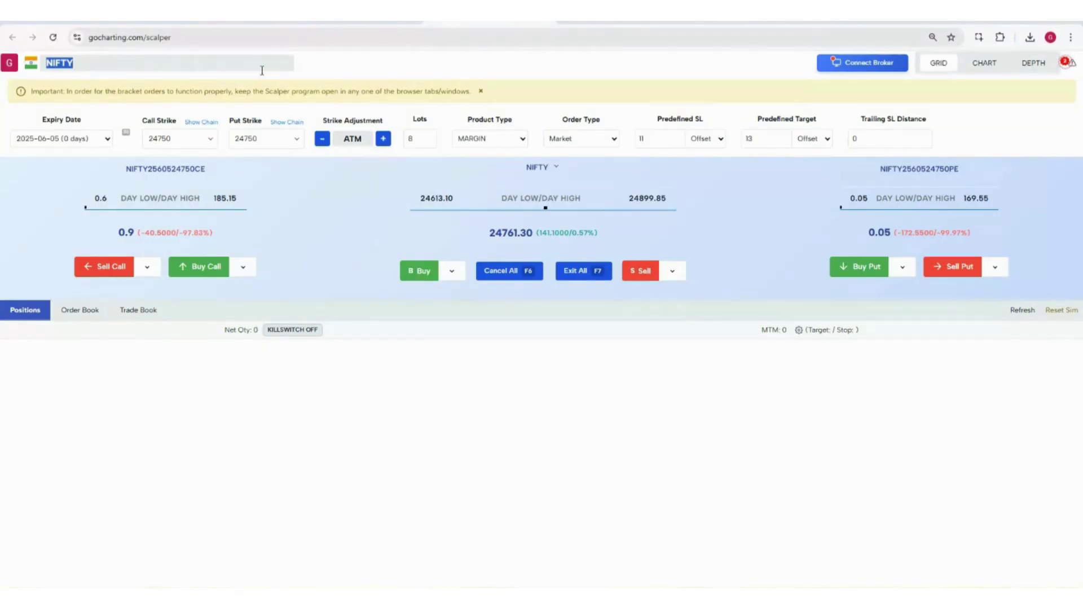
pyautogui.click(344, 76)
pyautogui.click(106, 69)
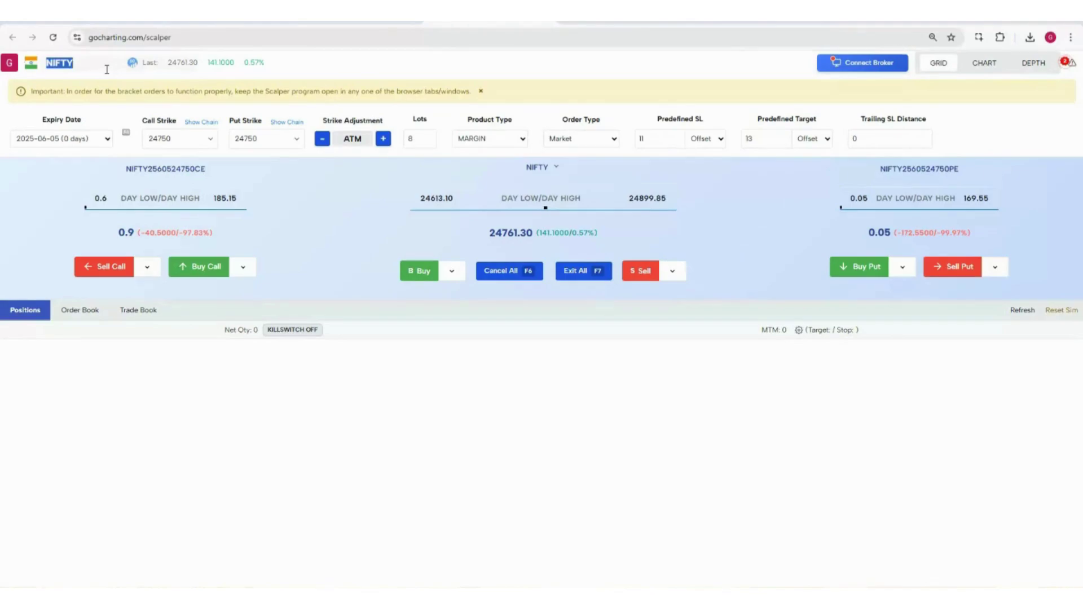
pyautogui.press('BackSpace')
pyautogui.press('BackSpace')
pyautogui.press('BackSpace')
pyautogui.press('BackSpace')
pyautogui.press('BackSpace')
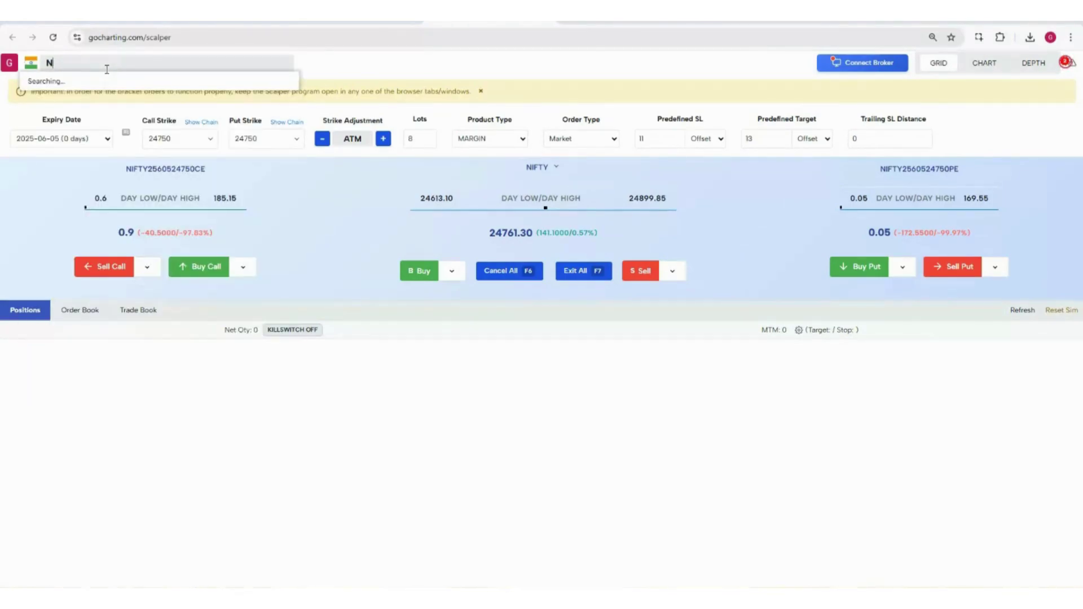
pyautogui.write('CRUDE')
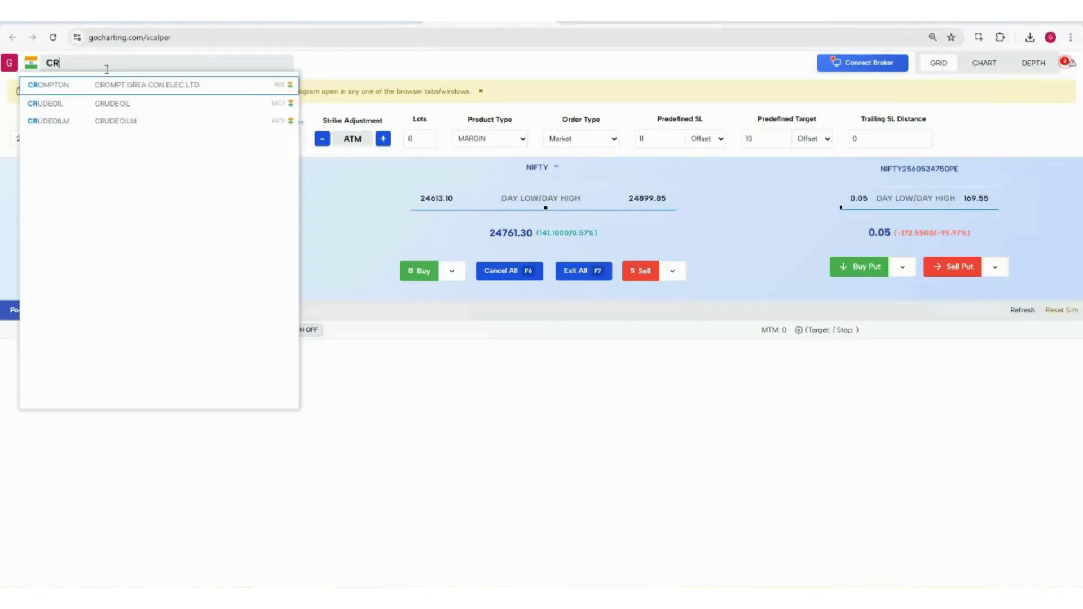
pyautogui.click(107, 86)
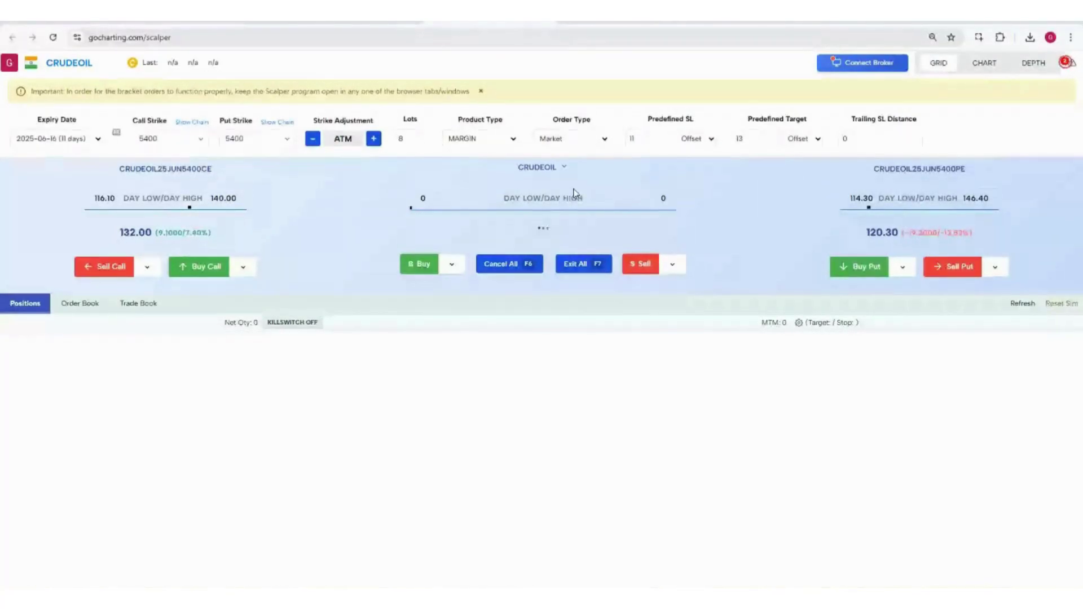
# Select the CRUDEOIL25JUNFUT contract to load the 5400 call and put strikes
pyautogui.click(565, 171)
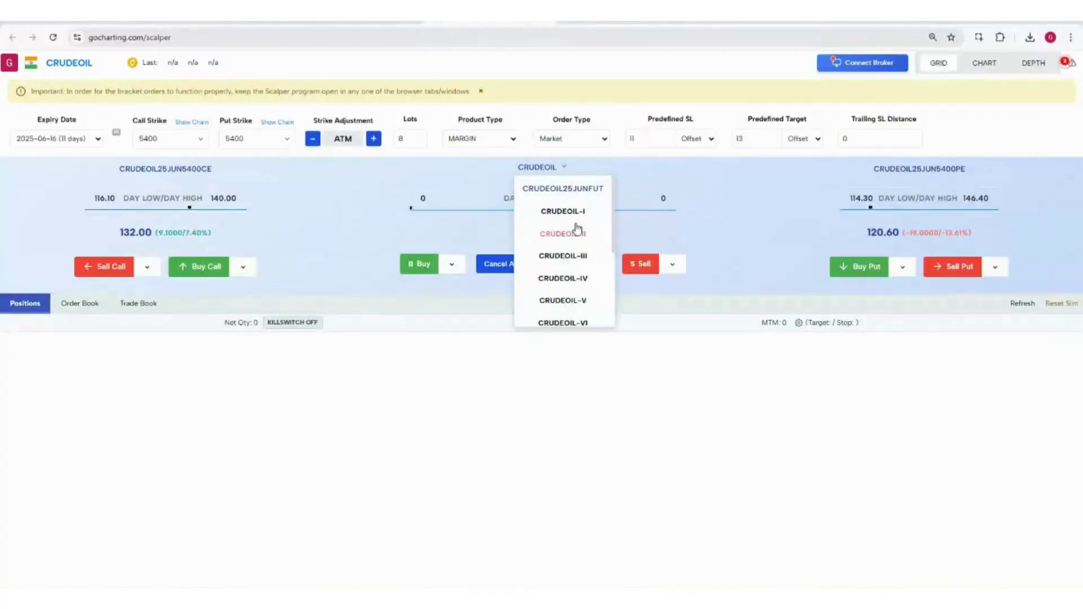
pyautogui.scroll(-5, 567, 288)
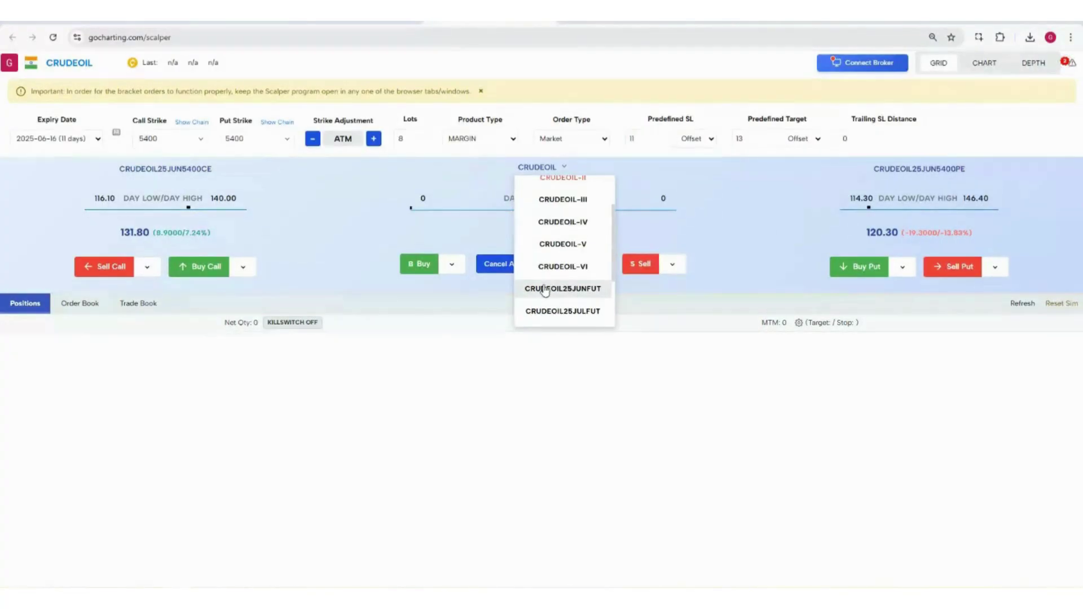
pyautogui.click(563, 290)
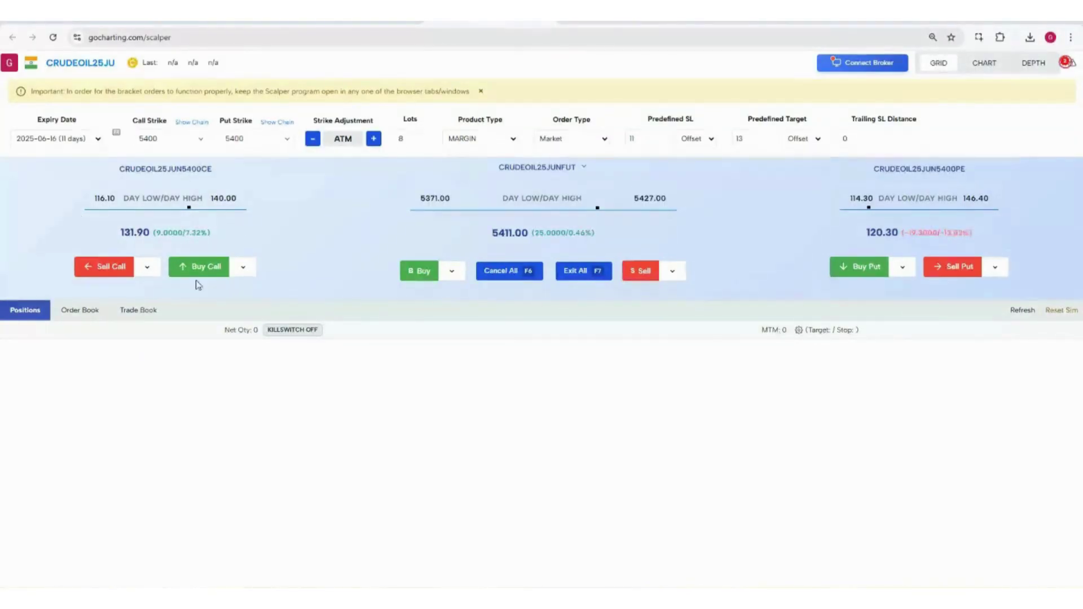
pyautogui.click(64, 145)
pyautogui.click(64, 148)
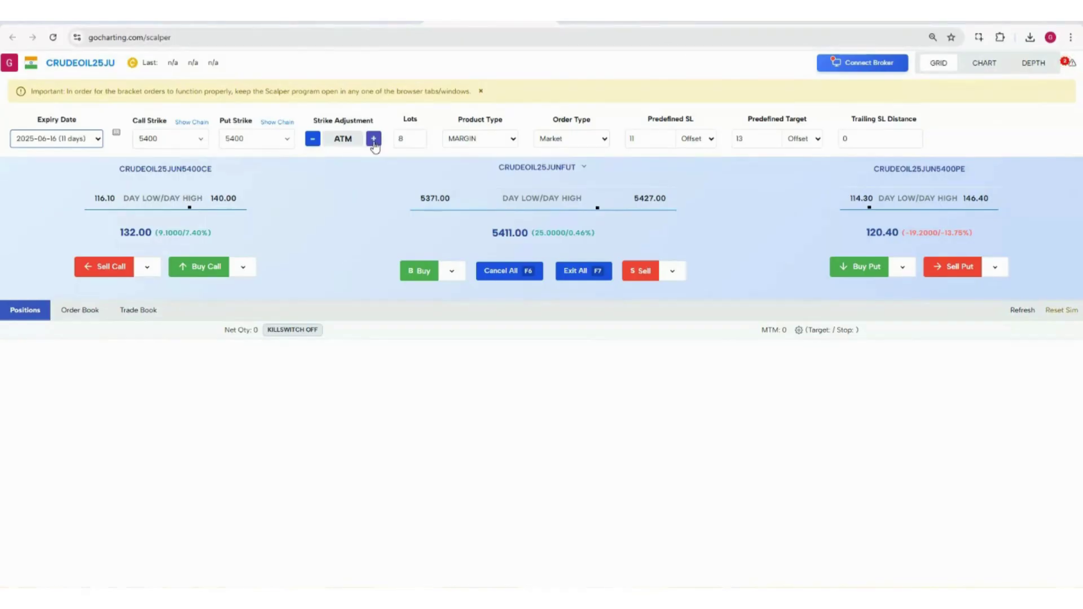
pyautogui.click(373, 140)
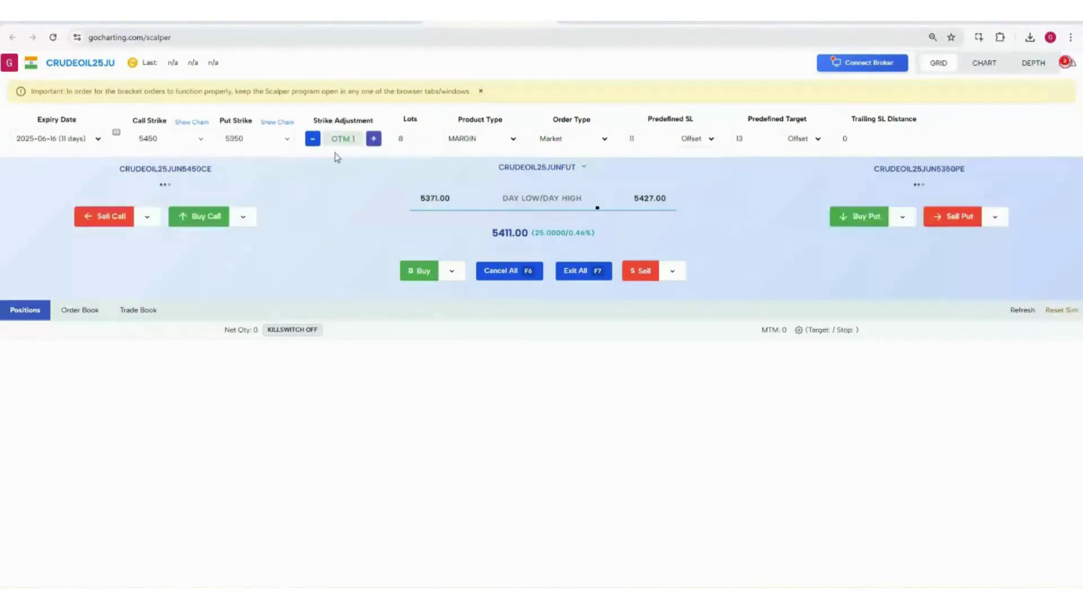
pyautogui.click(311, 139)
pyautogui.click(312, 139)
pyautogui.click(311, 140)
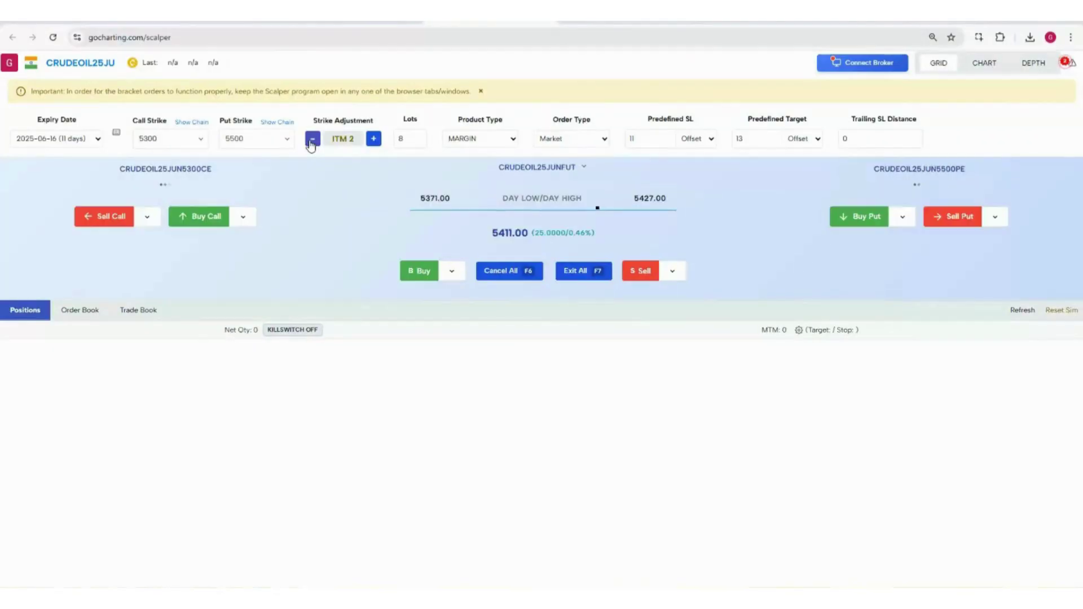
pyautogui.click(311, 139)
pyautogui.click(373, 139)
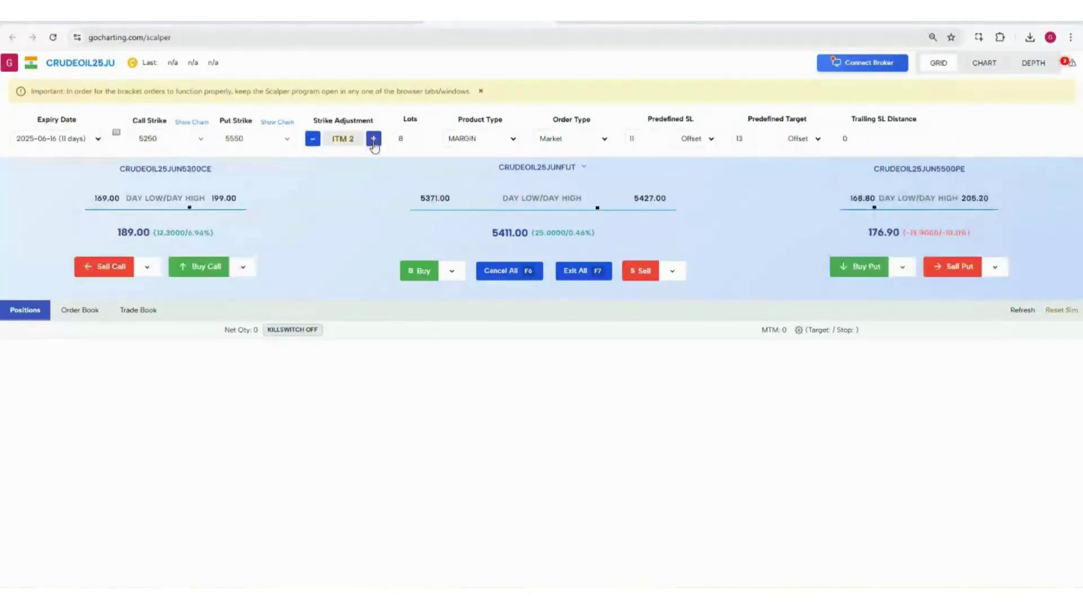
pyautogui.click(373, 140)
pyautogui.click(373, 140)
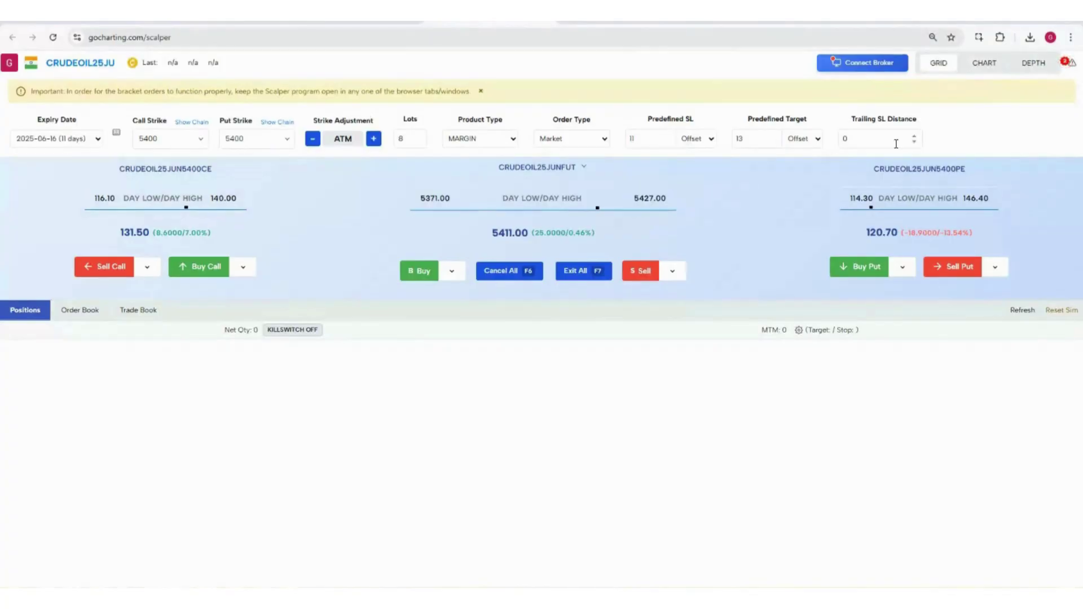
# Set Trailing SL Distance to 5 and buy 8 lots of CRUDEOIL25JUN5400CE at 131.2
pyautogui.click(878, 141)
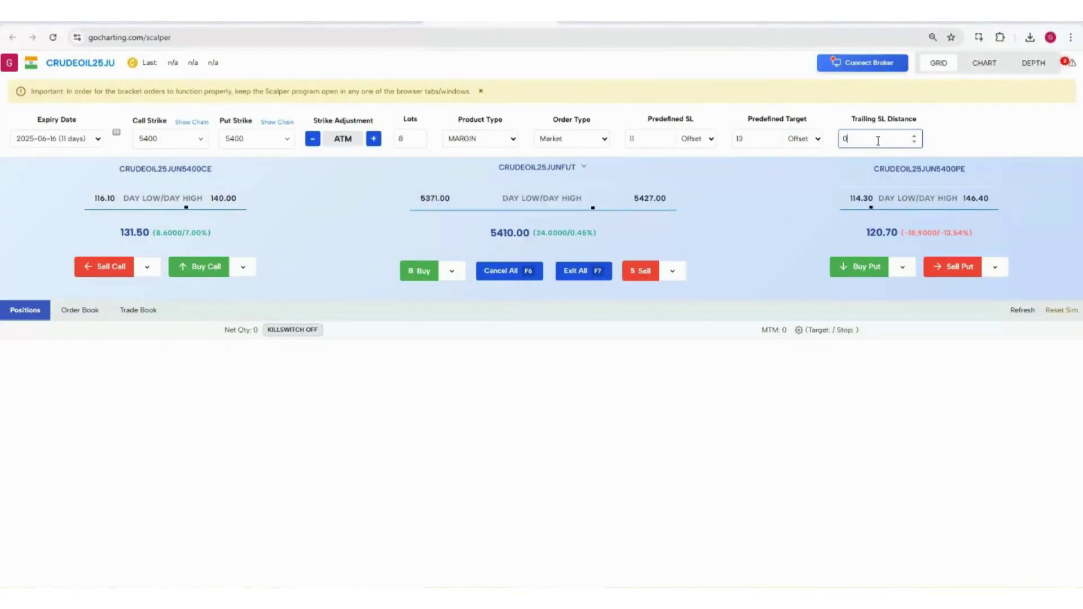
pyautogui.write('5')
pyautogui.click(207, 266)
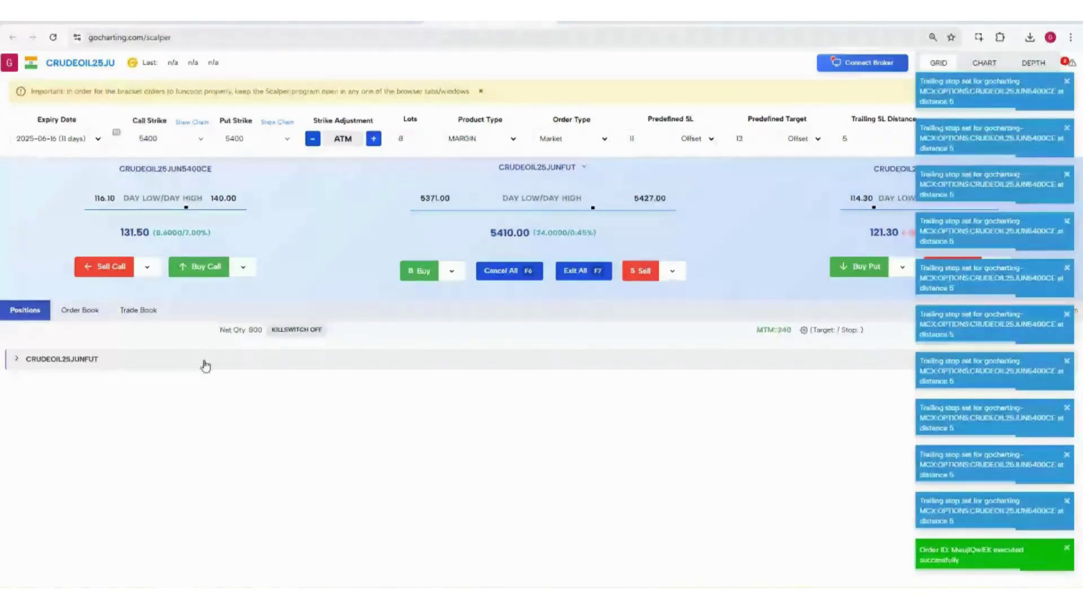
pyautogui.click(205, 364)
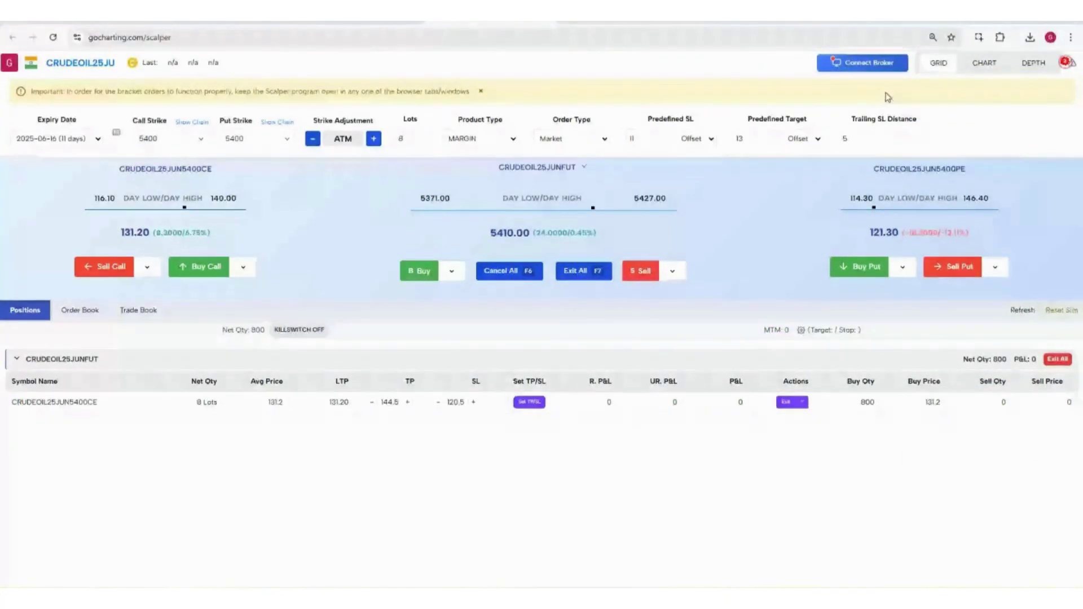
pyautogui.click(850, 66)
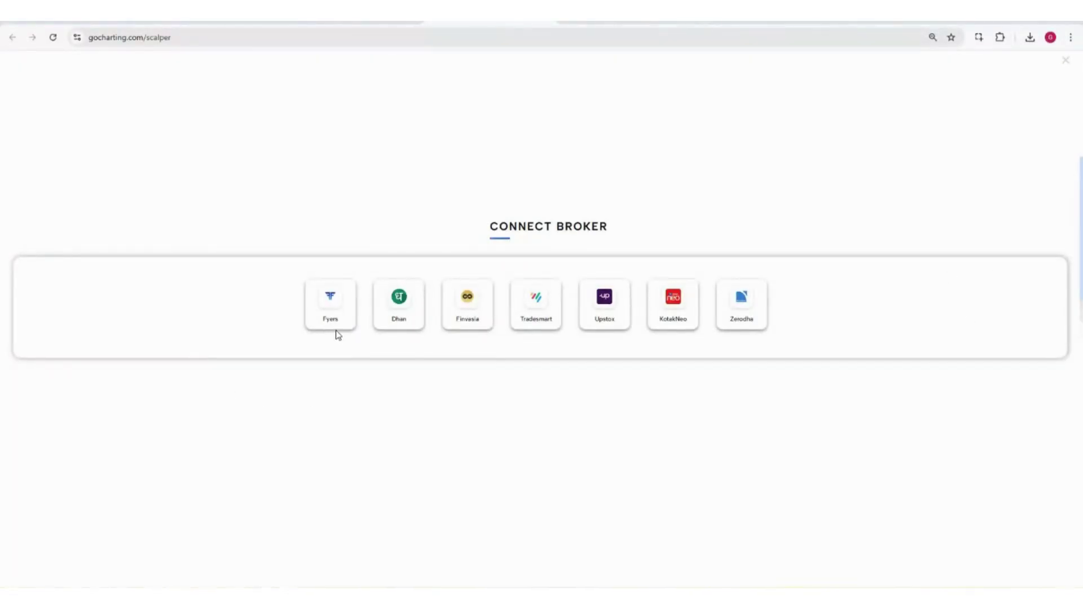
pyautogui.click(1065, 64)
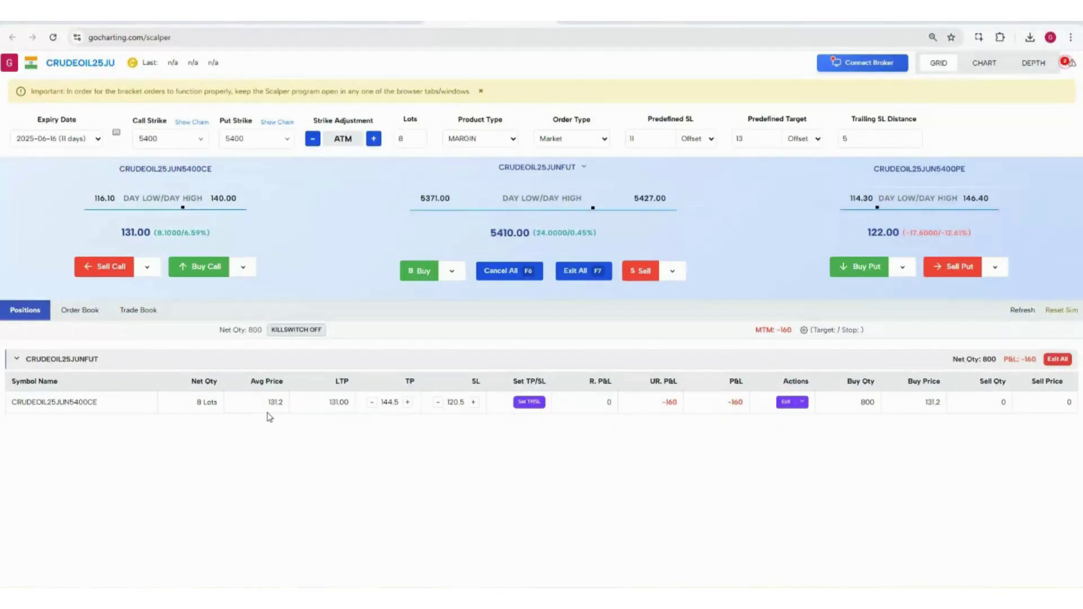
# Nudge the call's stop-loss back to 120.5, preview Exit choices, then open global position limits
pyautogui.click(438, 402)
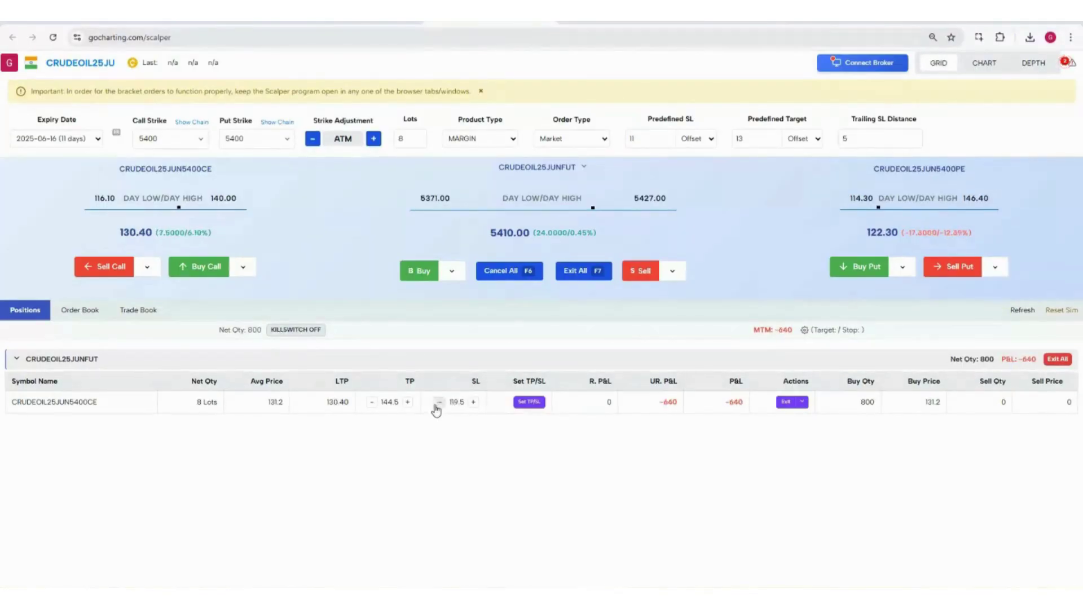
pyautogui.click(474, 402)
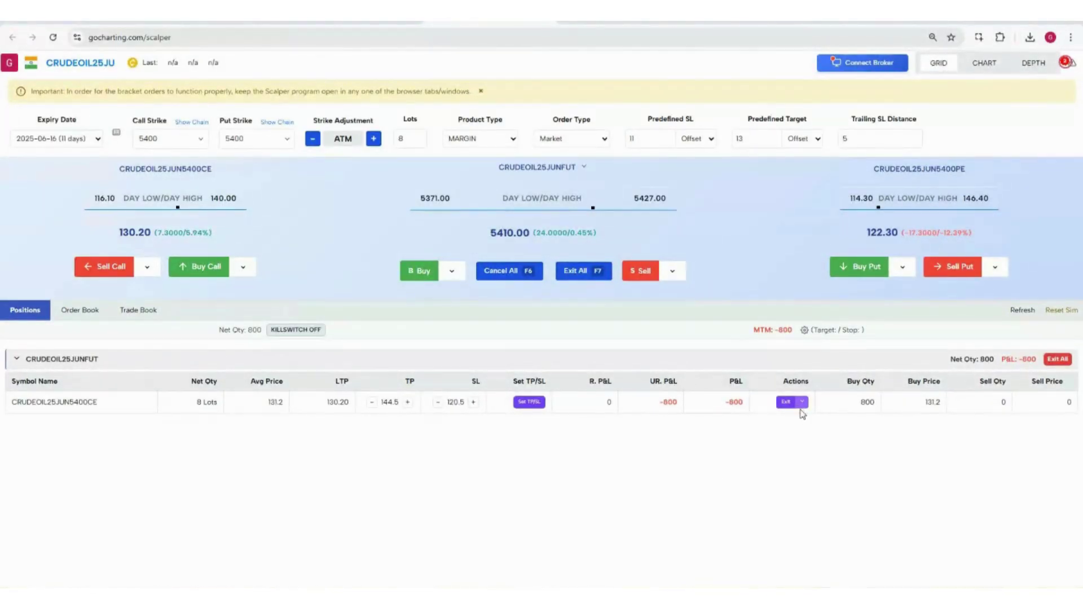
pyautogui.click(804, 404)
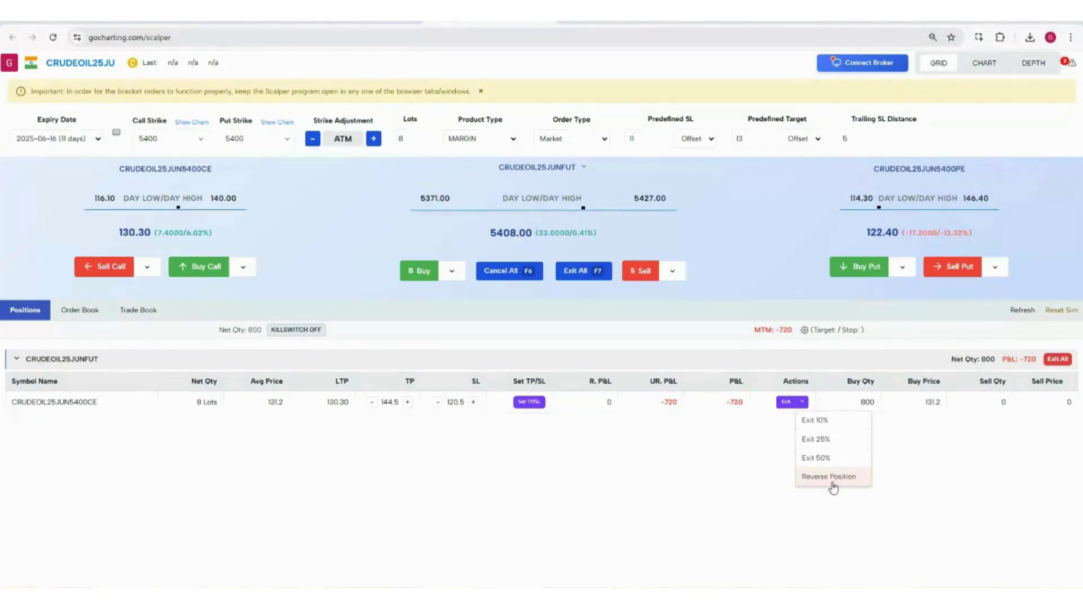
pyautogui.click(931, 462)
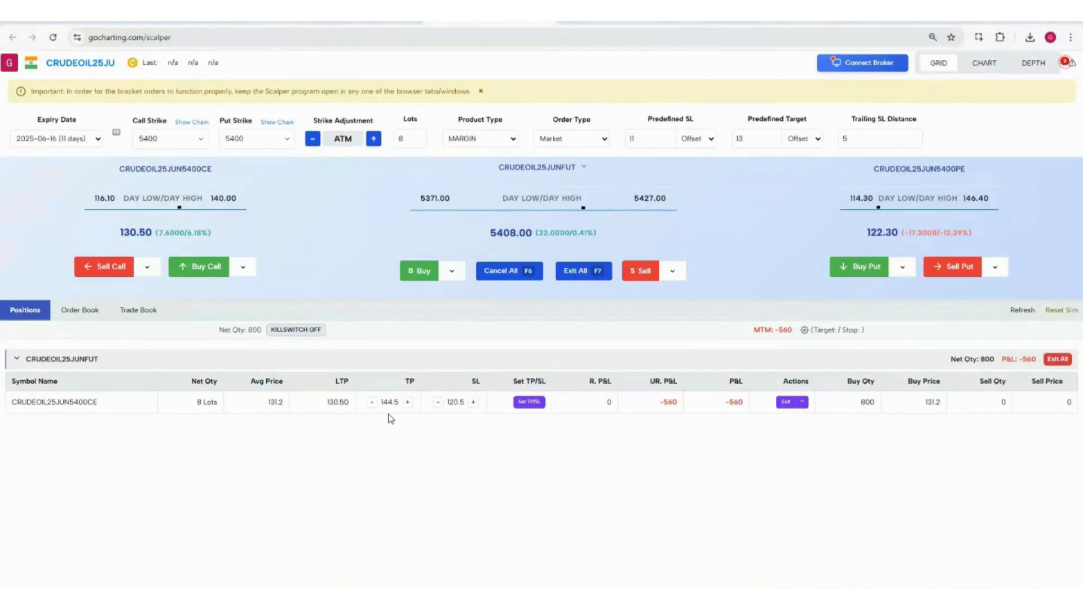
pyautogui.click(804, 330)
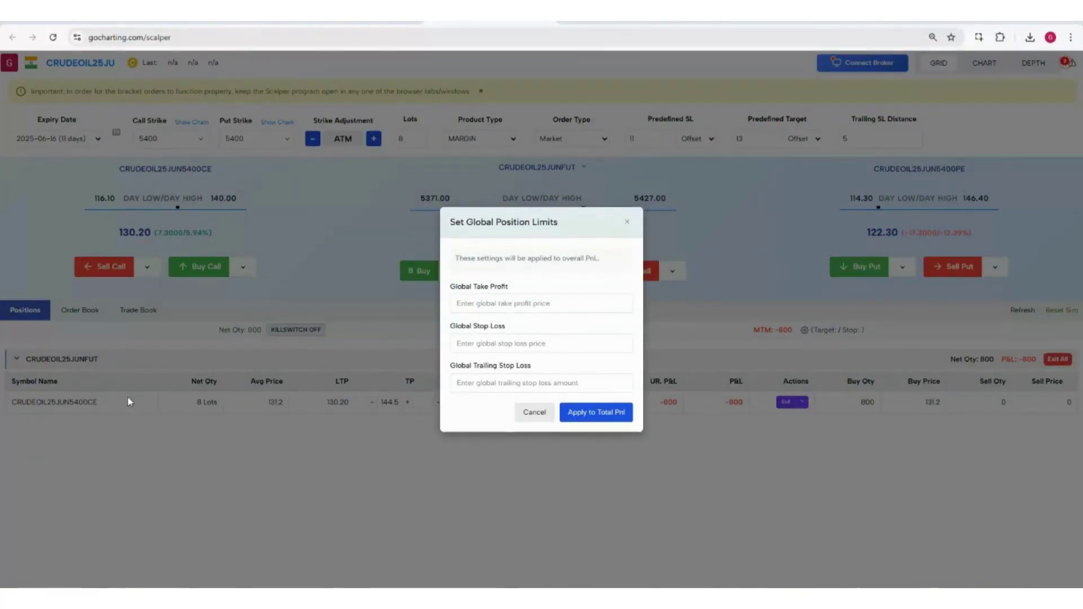
# Buy 8 lots of CRUDEOIL25JUN5400PE at 122.6, leaving global limits unset
pyautogui.click(541, 409)
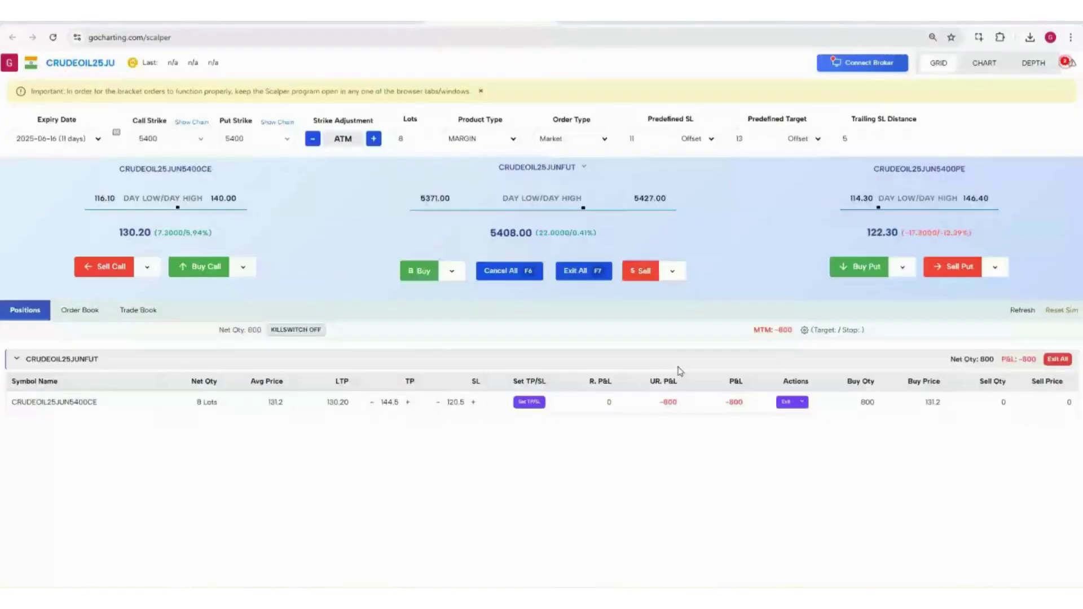
pyautogui.click(863, 267)
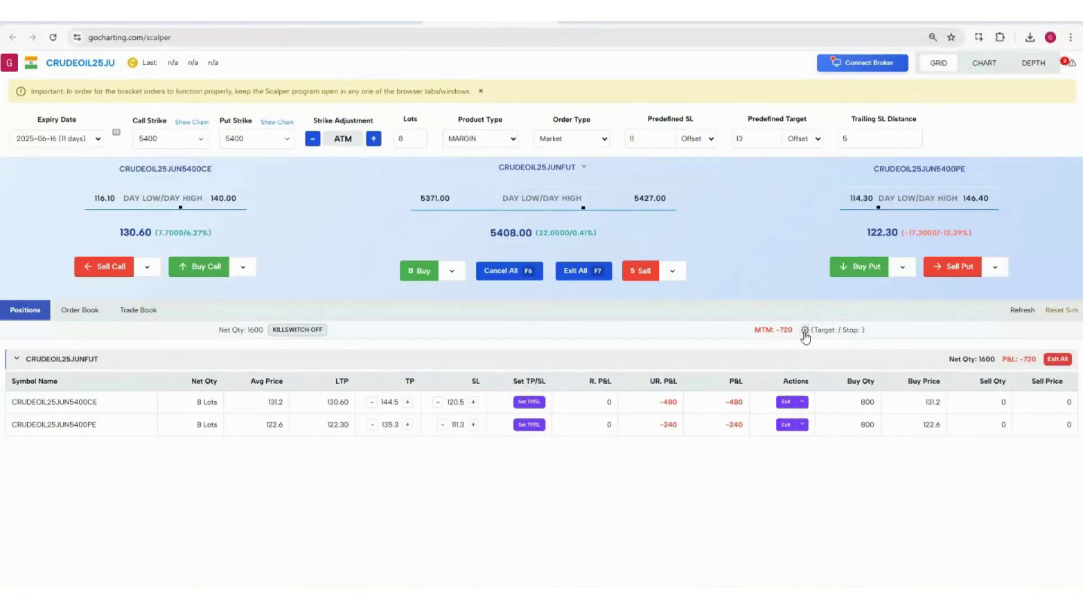
pyautogui.click(805, 330)
pyautogui.click(532, 304)
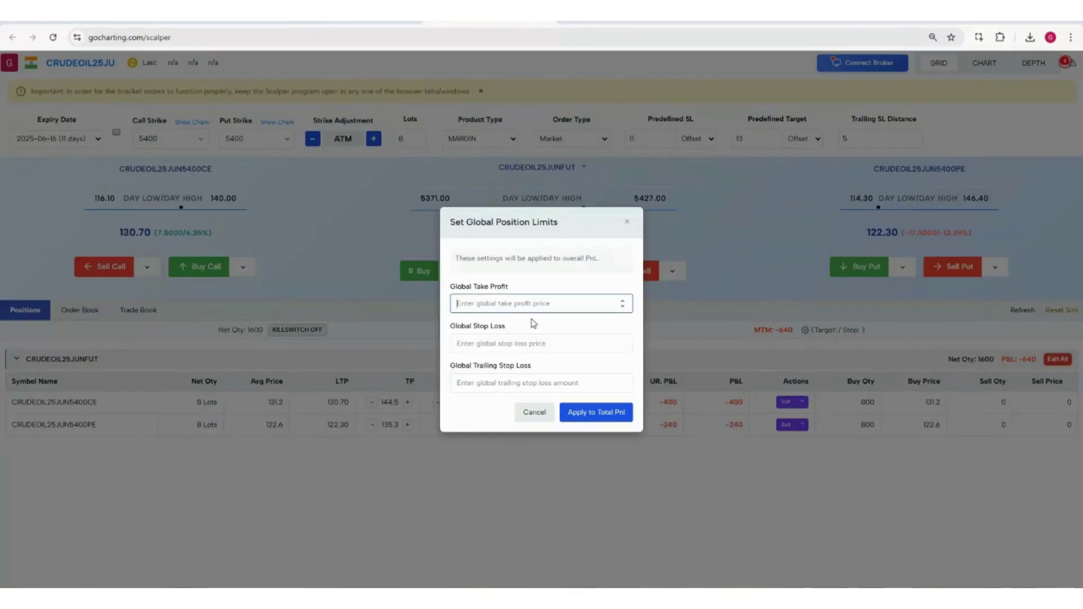
pyautogui.click(530, 344)
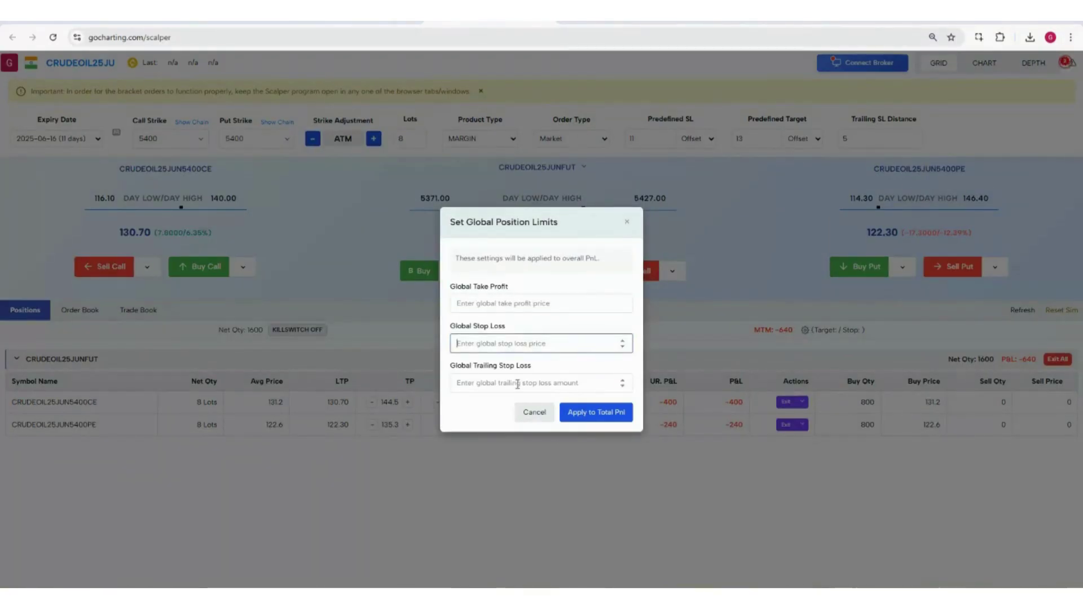
pyautogui.click(517, 384)
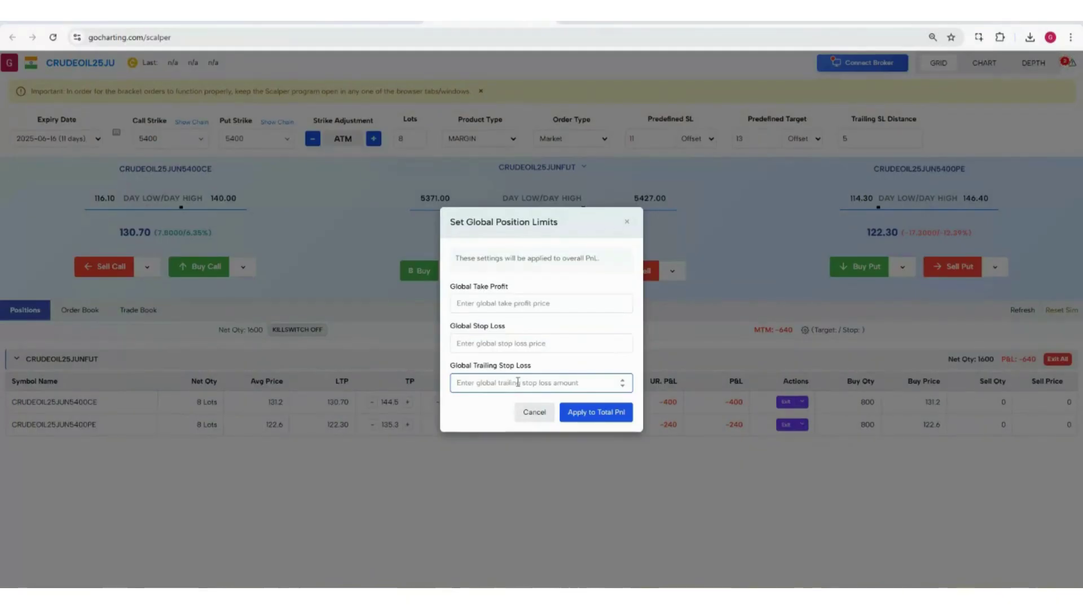
pyautogui.click(627, 221)
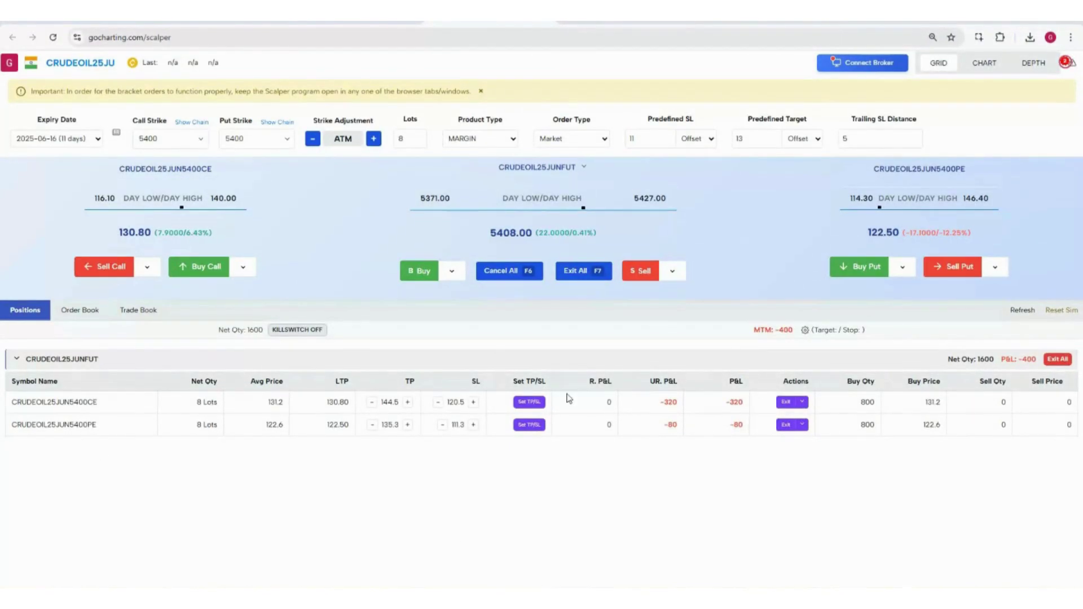
# Place an 8-lot limit buy of CRUDEOIL25JUN5400CE at 110 and view it in the Order Book
pyautogui.click(241, 270)
pyautogui.click(216, 233)
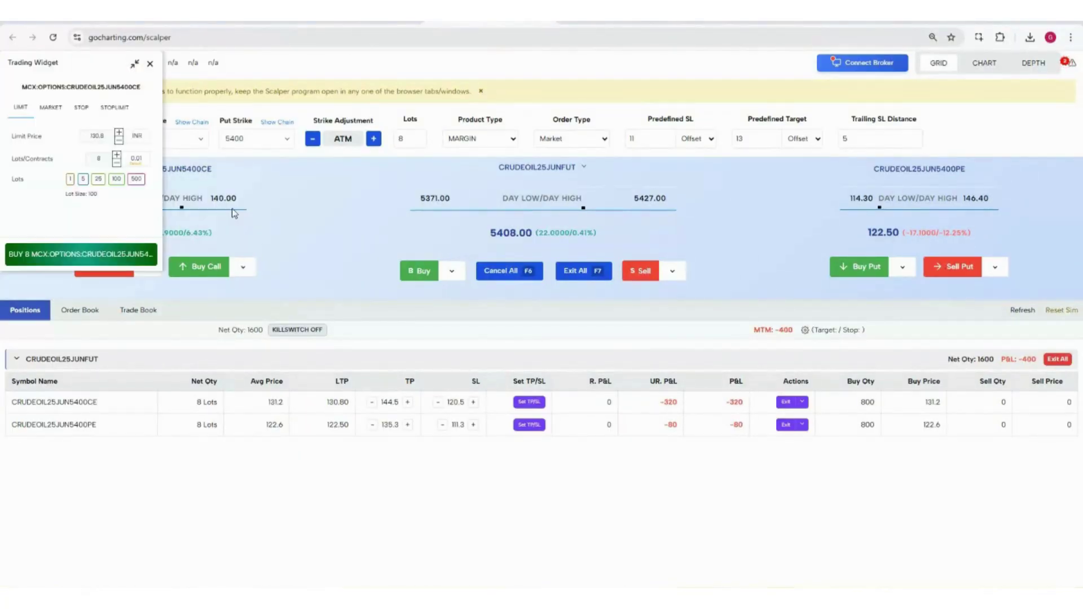
pyautogui.moveTo(91, 62); pyautogui.dragTo(615, 133)
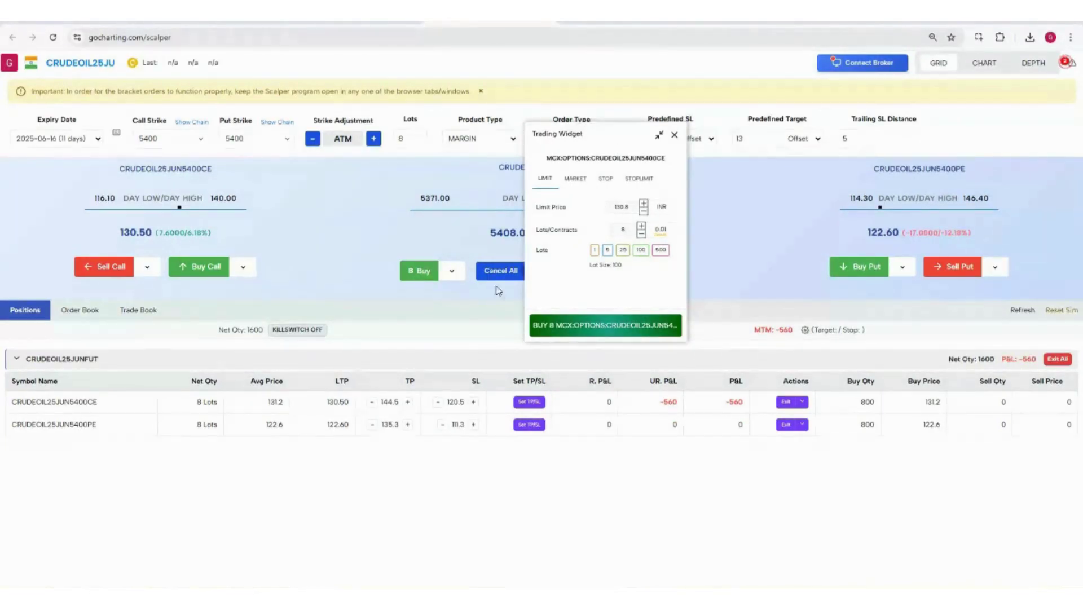
pyautogui.click(628, 209)
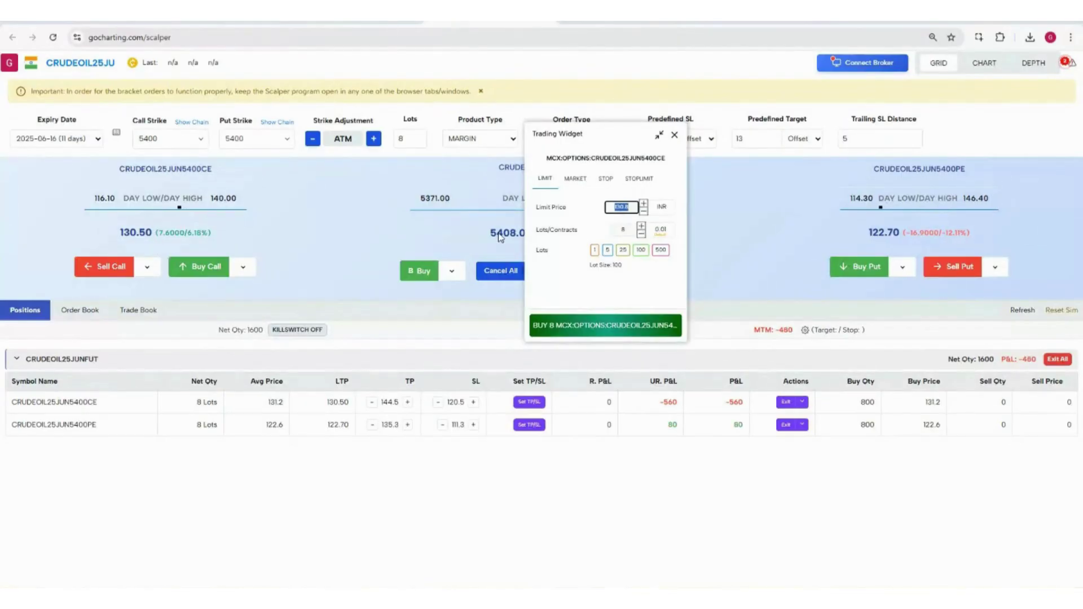
pyautogui.write('110')
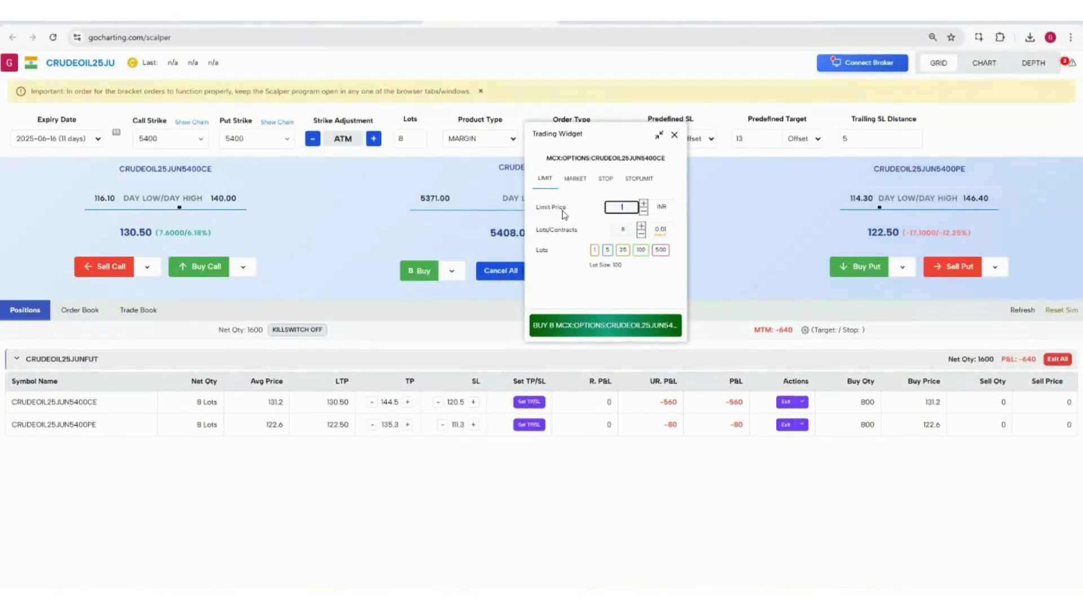
pyautogui.click(578, 330)
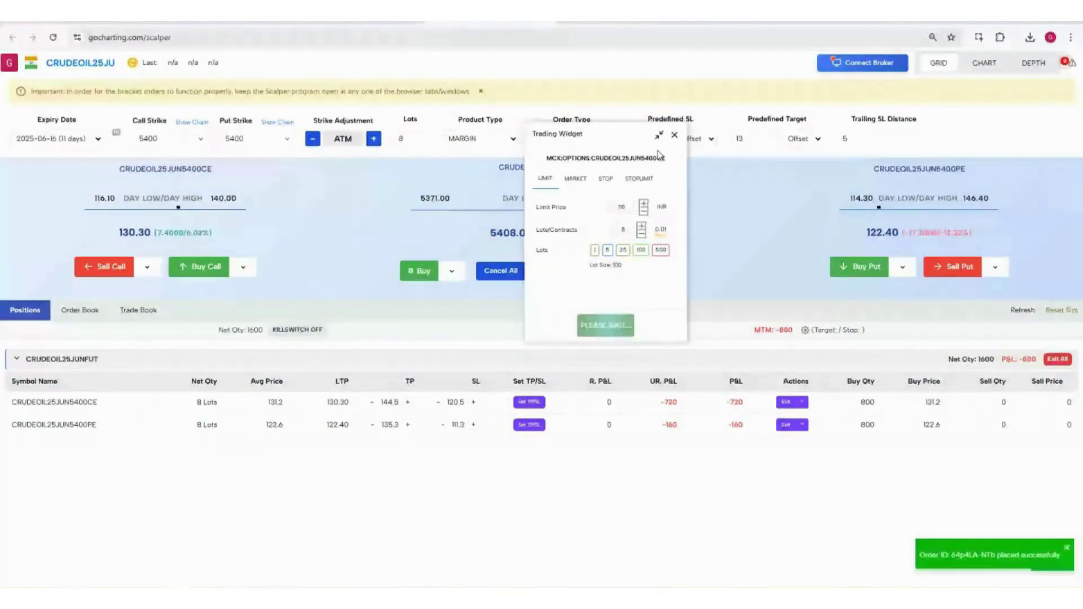
pyautogui.click(79, 311)
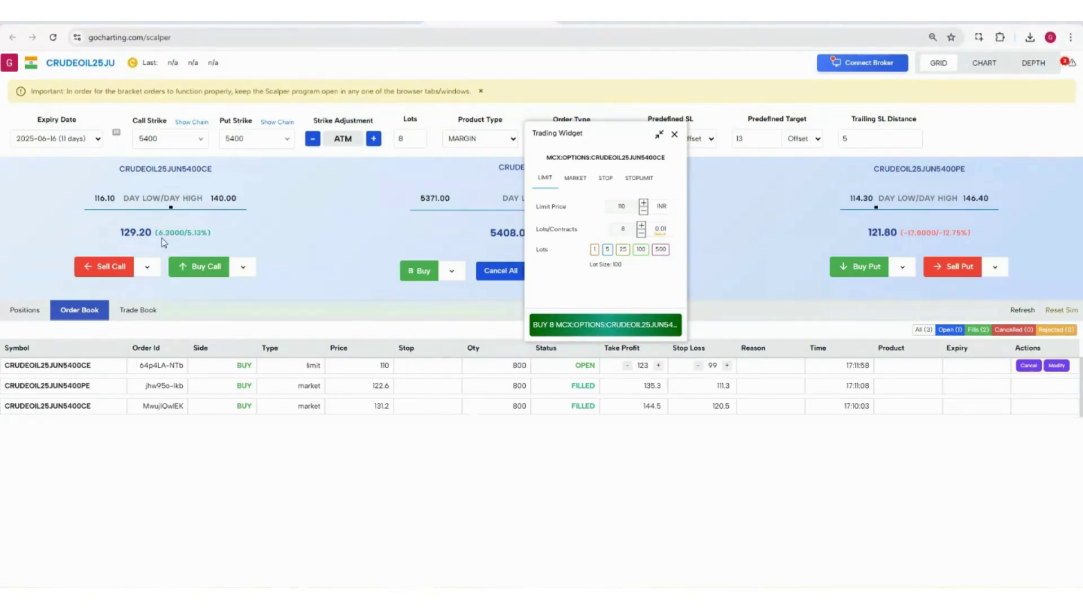
# Fill a STOPLIMIT ticket with limit 134 and stop 133.9, discard it, and return to Positions
pyautogui.click(646, 181)
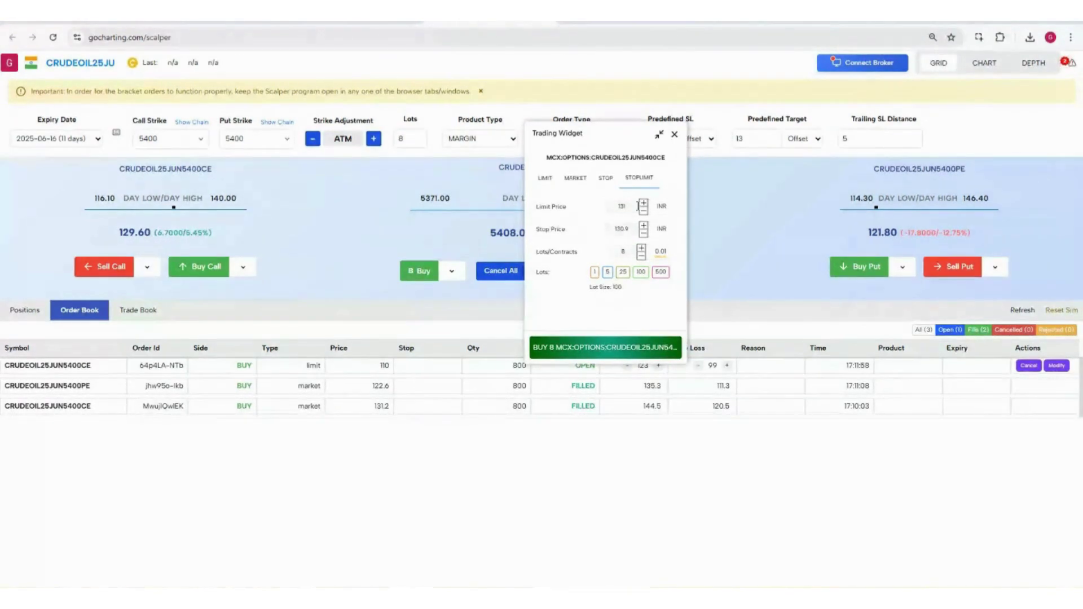
pyautogui.doubleClick(626, 207)
pyautogui.write('134')
pyautogui.click(629, 225)
pyautogui.press('BackSpace')
pyautogui.write('3')
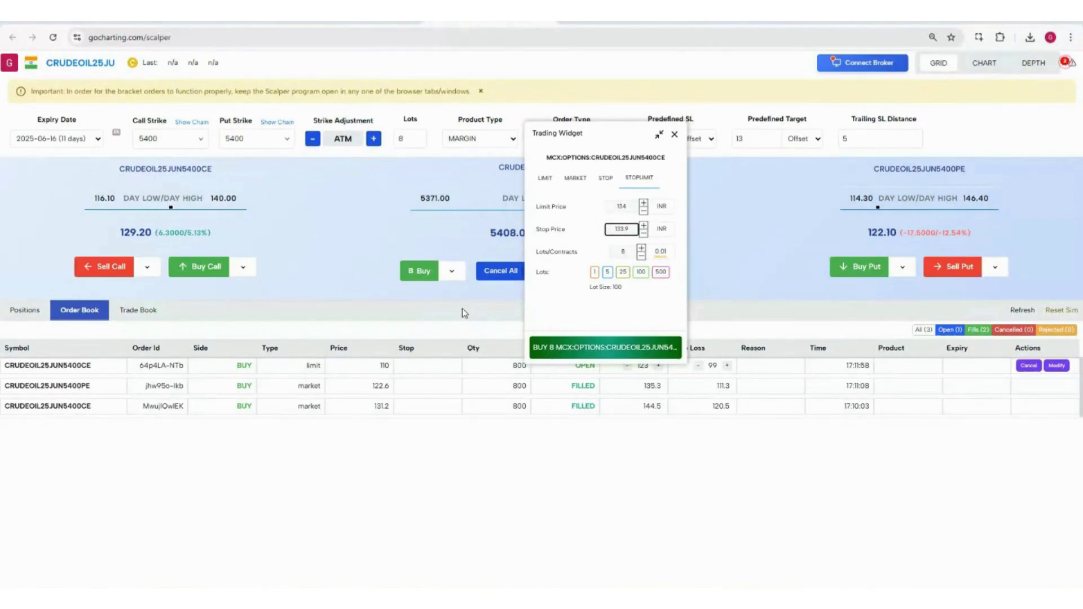
pyautogui.click(674, 135)
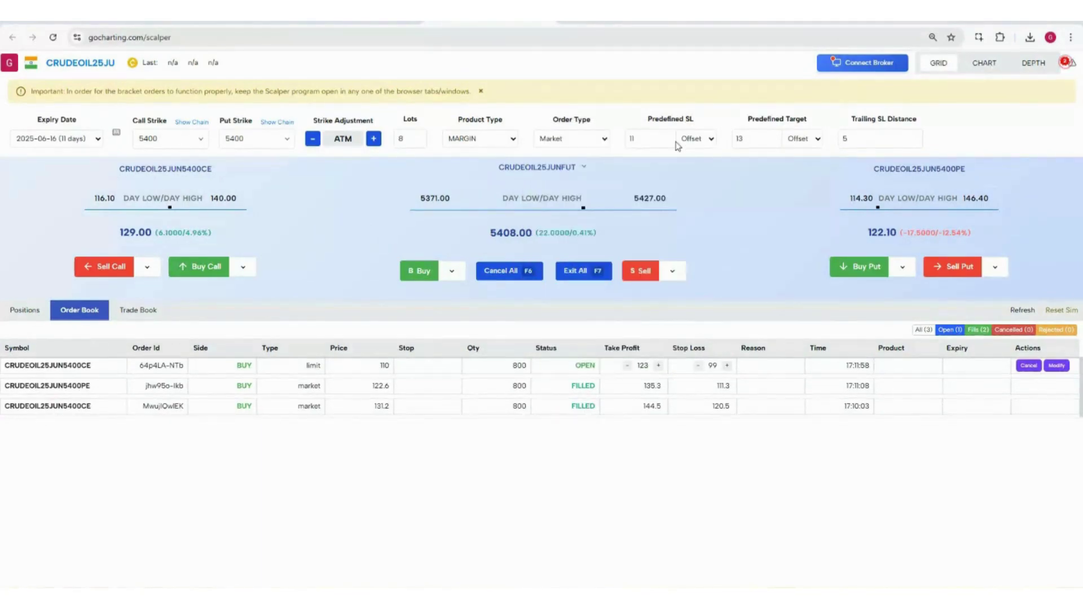
pyautogui.click(26, 310)
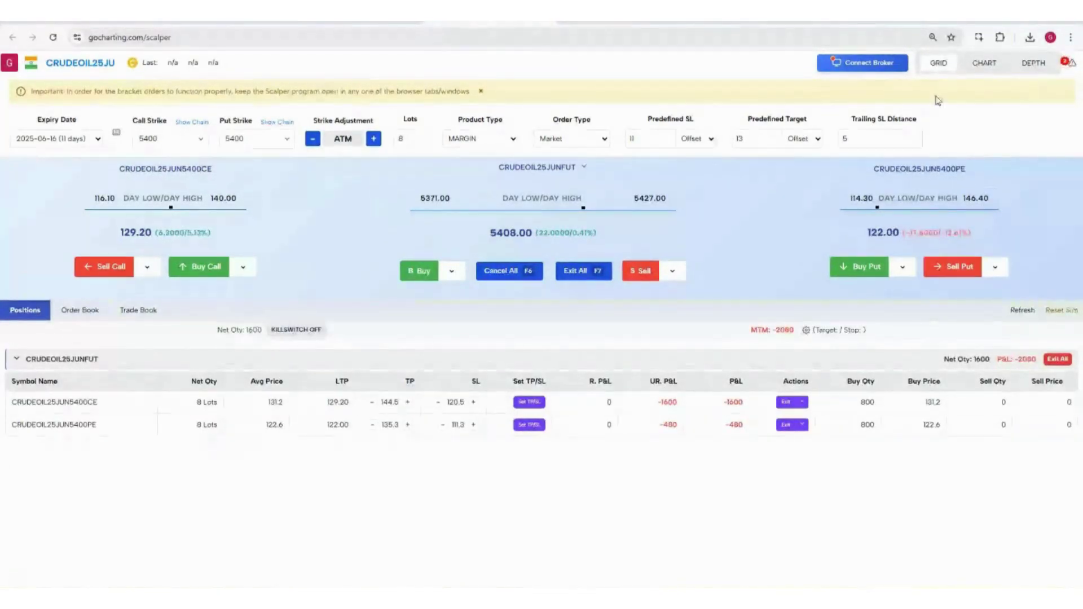
# Compress the call chart's price scale in chart view, then check the Order Book
pyautogui.click(987, 65)
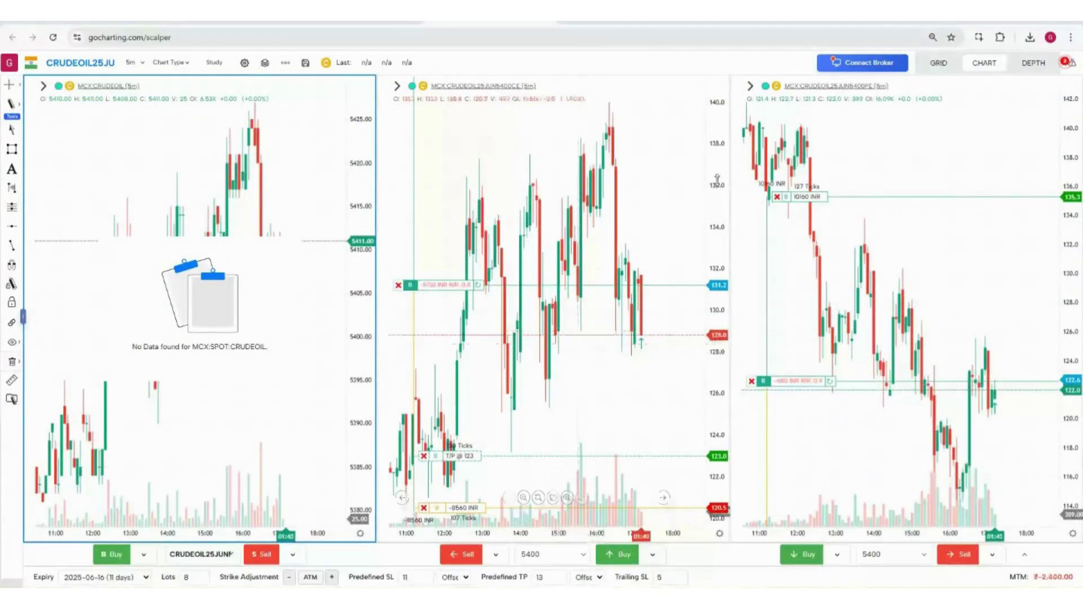
pyautogui.moveTo(717, 180); pyautogui.dragTo(712, 243)
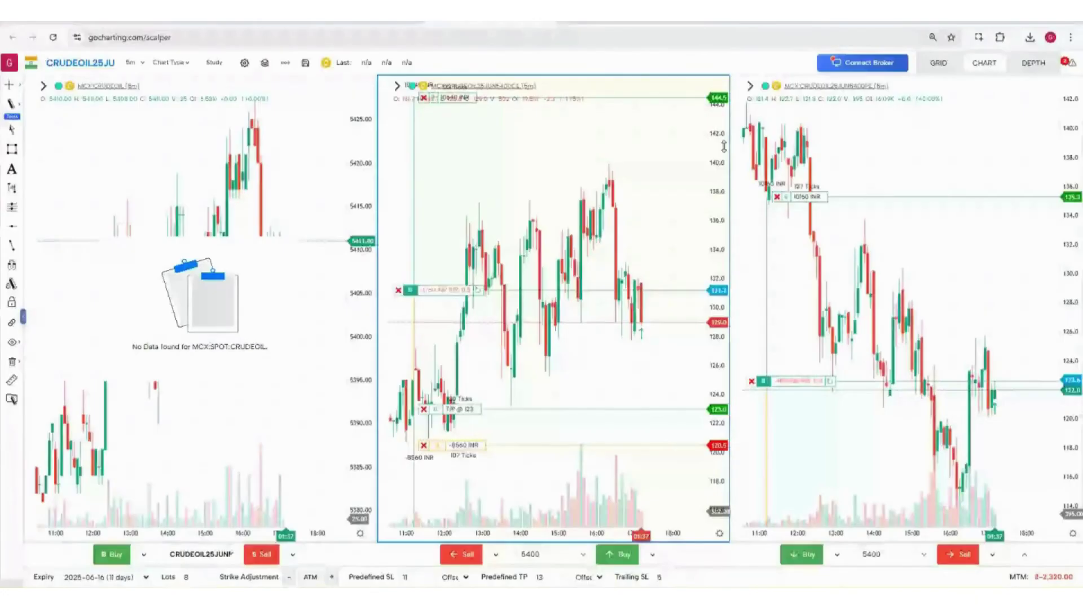
pyautogui.moveTo(724, 147); pyautogui.dragTo(487, 387)
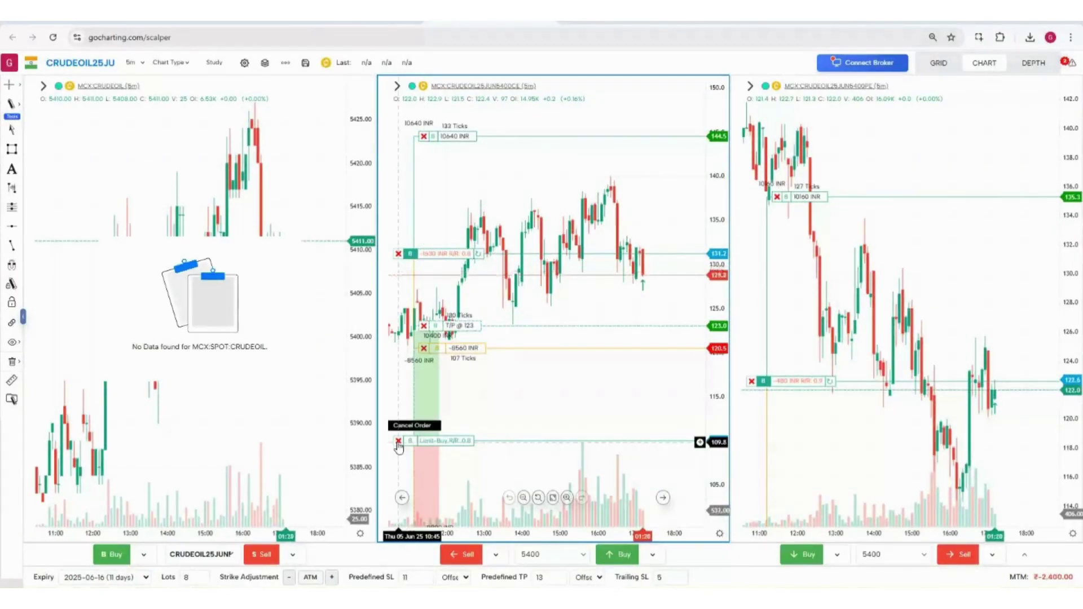
pyautogui.click(939, 62)
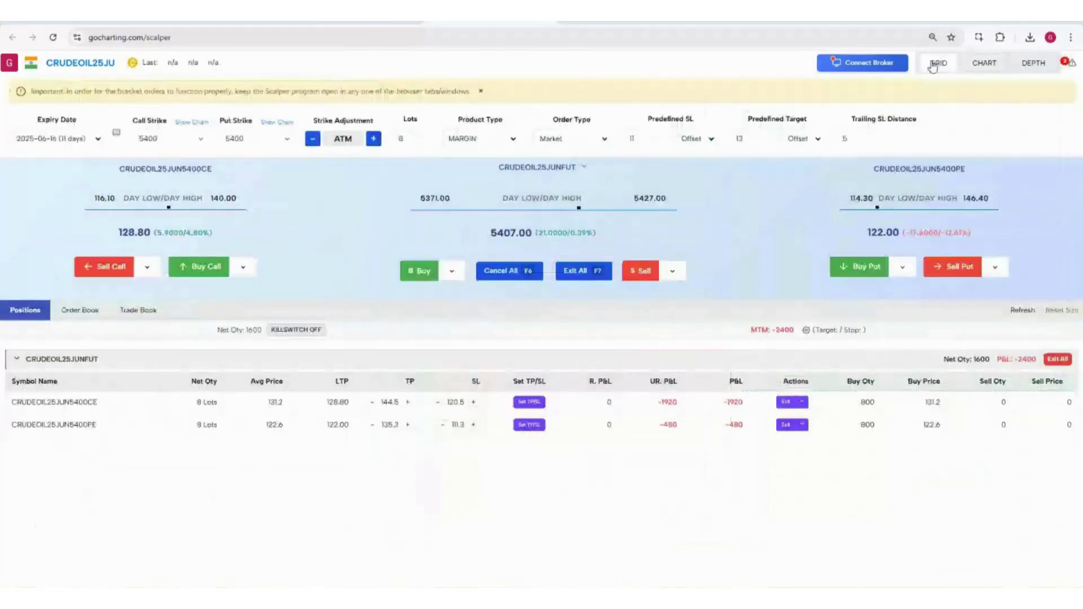
pyautogui.click(66, 319)
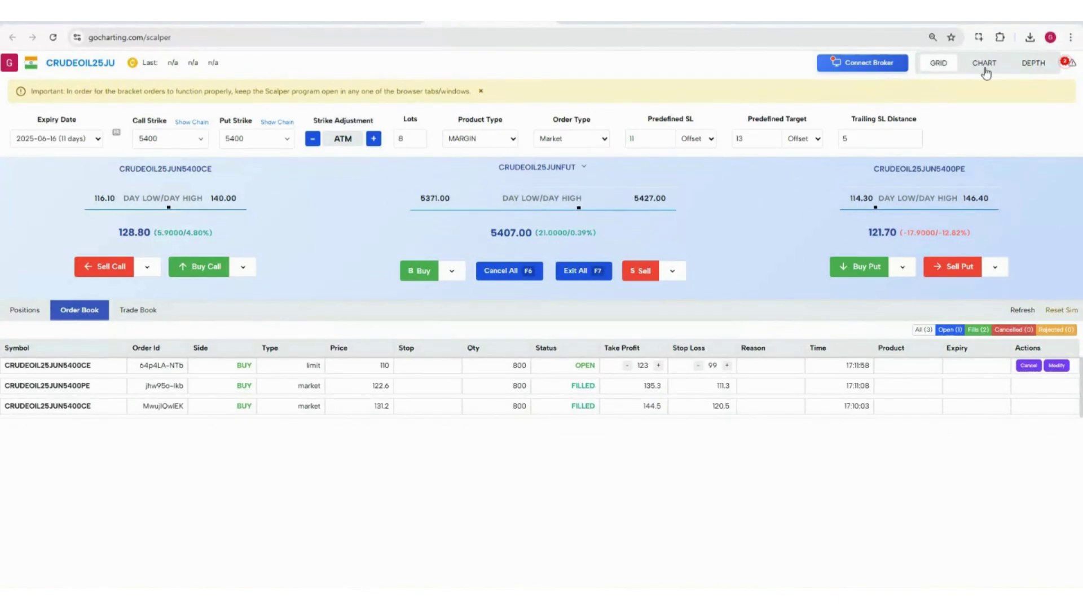
# Cancel the pending 110 limit buy on the 5400 call from its chart order line
pyautogui.click(985, 73)
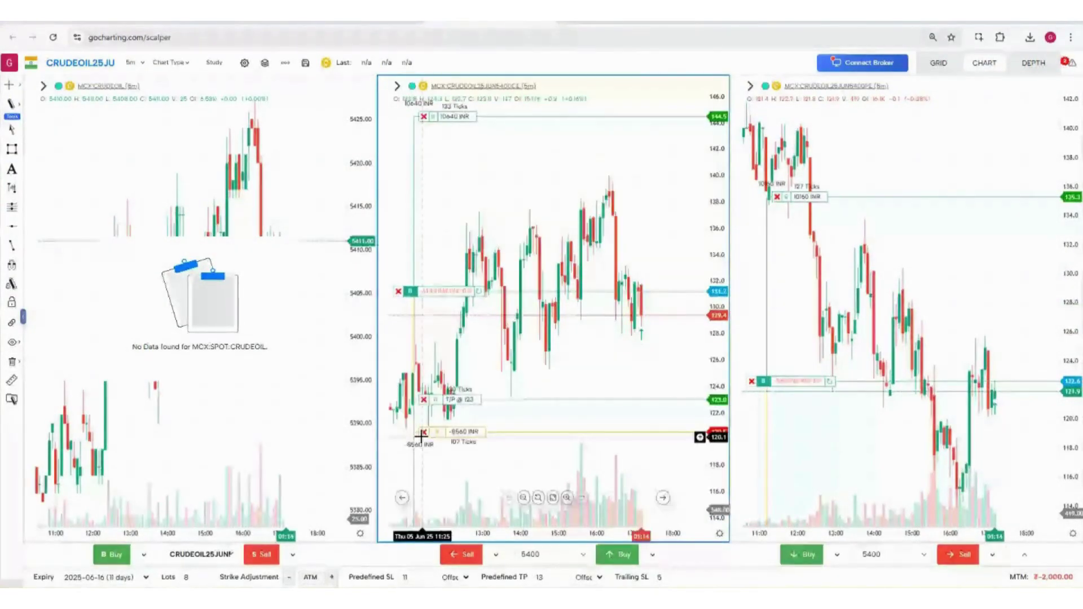
pyautogui.moveTo(575, 379); pyautogui.dragTo(589, 217)
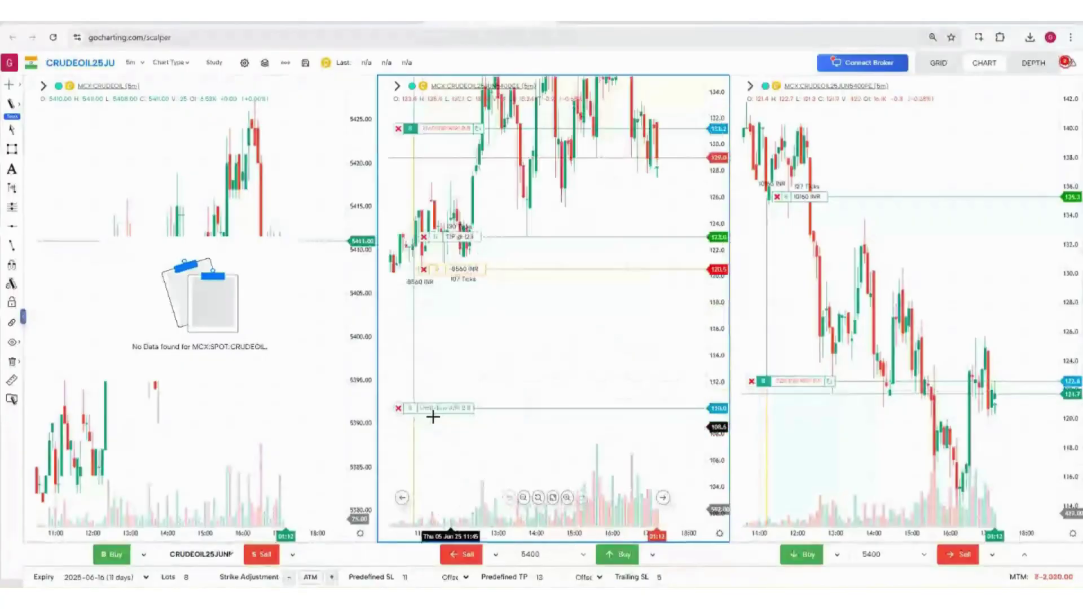
pyautogui.click(399, 408)
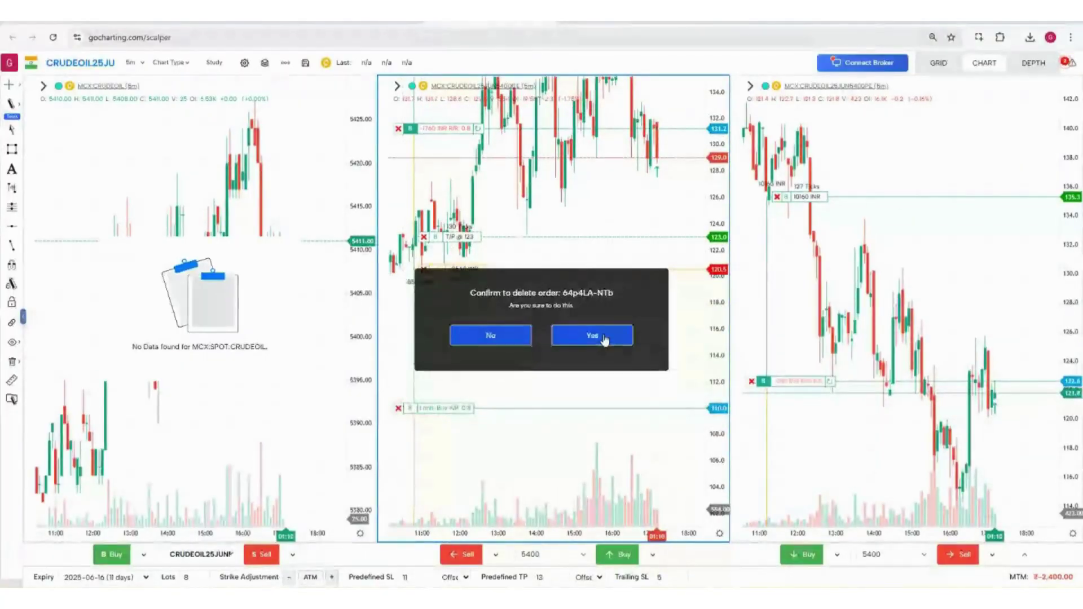
pyautogui.click(604, 338)
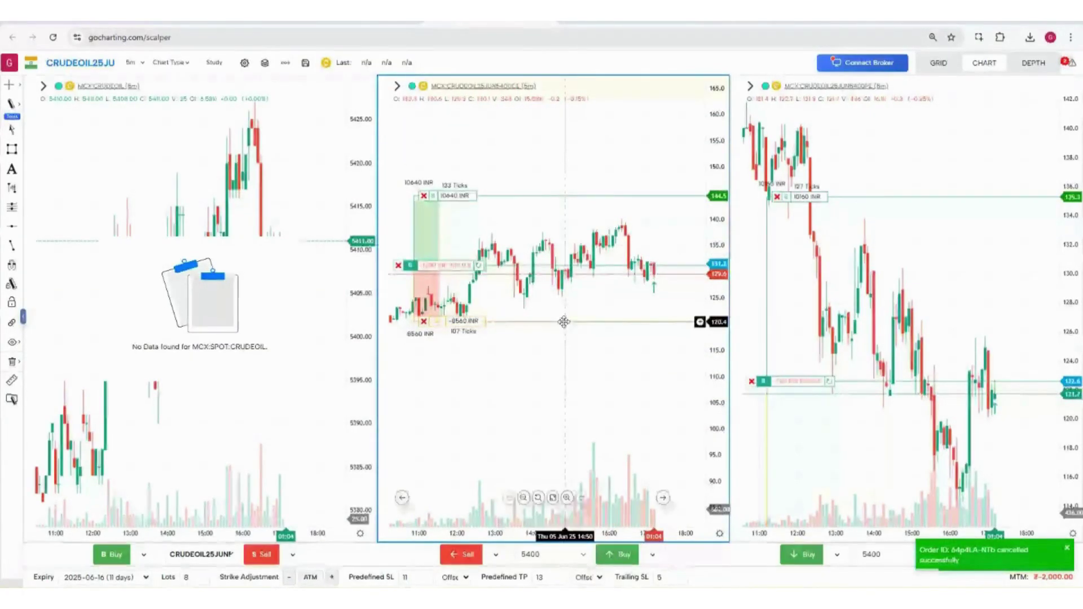
# Drag the 5400 call's stop-loss line to 118.1 and its take-profit up to about 158.9
pyautogui.moveTo(564, 324)
pyautogui.mouseDown()
pyautogui.moveTo(569, 360)
pyautogui.moveTo(652, 316)
pyautogui.moveTo(657, 294)
pyautogui.mouseUp()
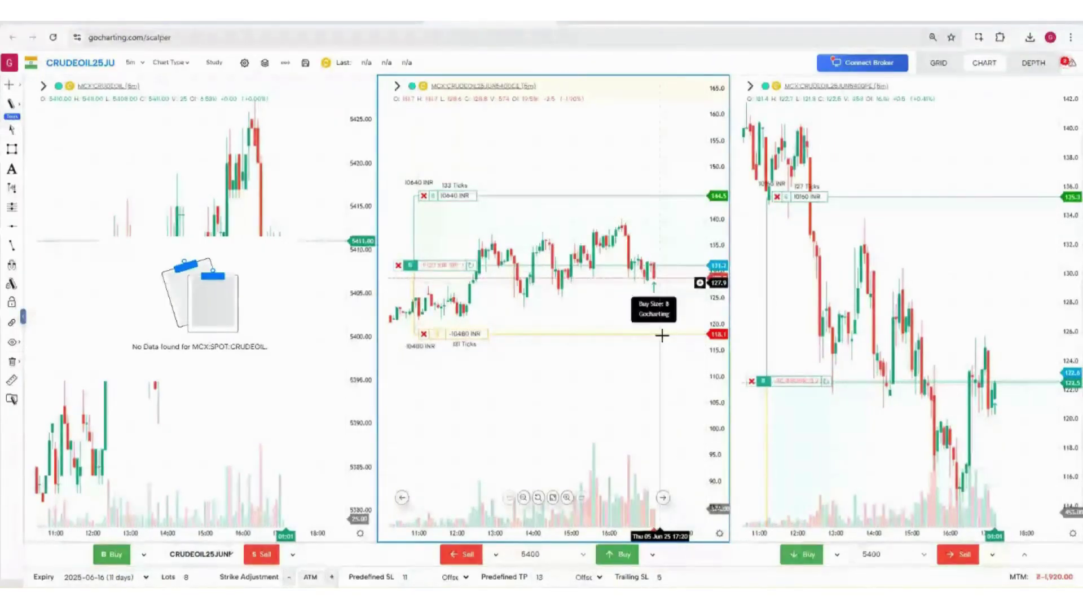
pyautogui.moveTo(661, 336); pyautogui.dragTo(663, 335)
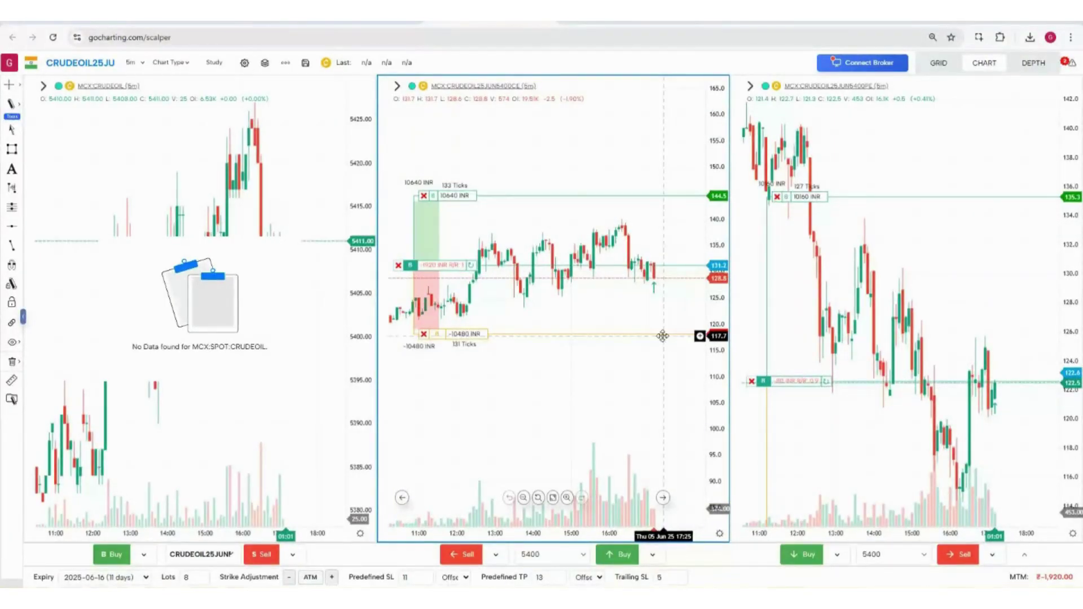
pyautogui.moveTo(649, 195); pyautogui.dragTo(650, 118)
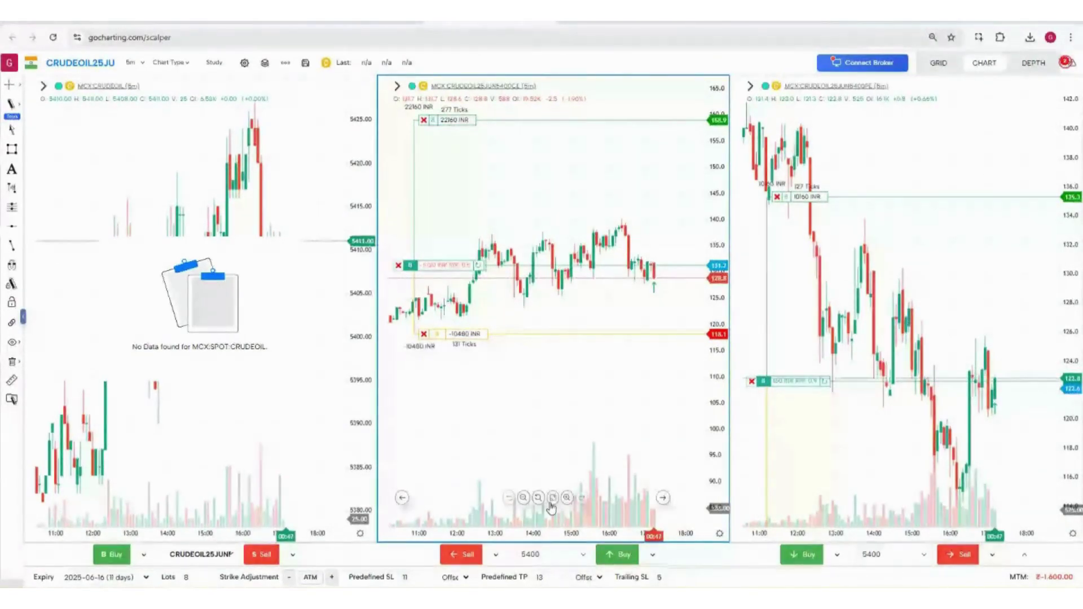
# Maximize the 5400 call chart, switch it to the Imbalance type, and stretch the price scale
pyautogui.click(551, 500)
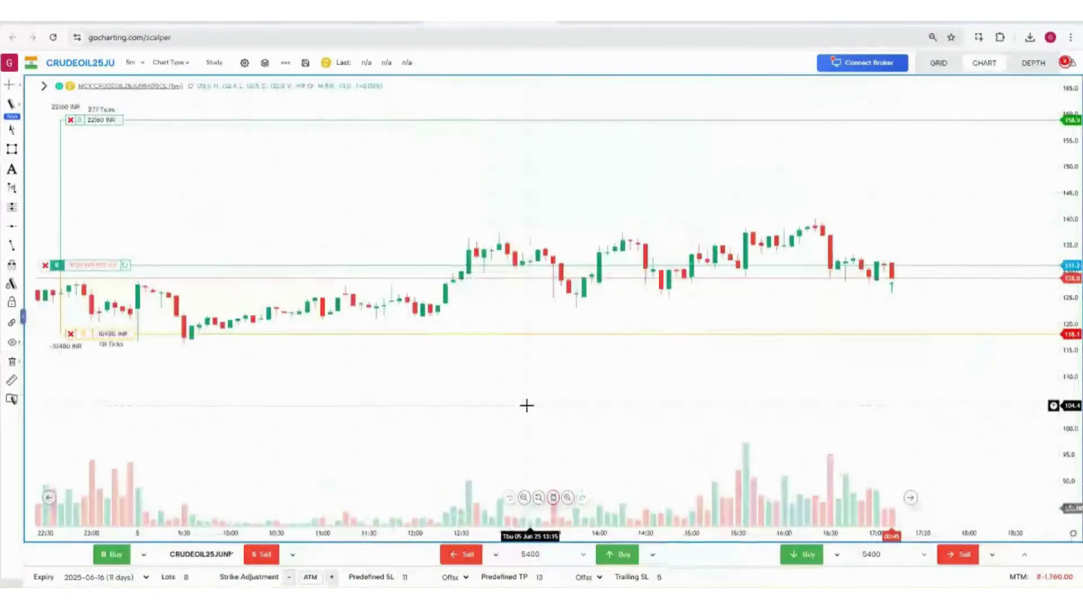
pyautogui.click(185, 65)
pyautogui.scroll(-3, 194, 175)
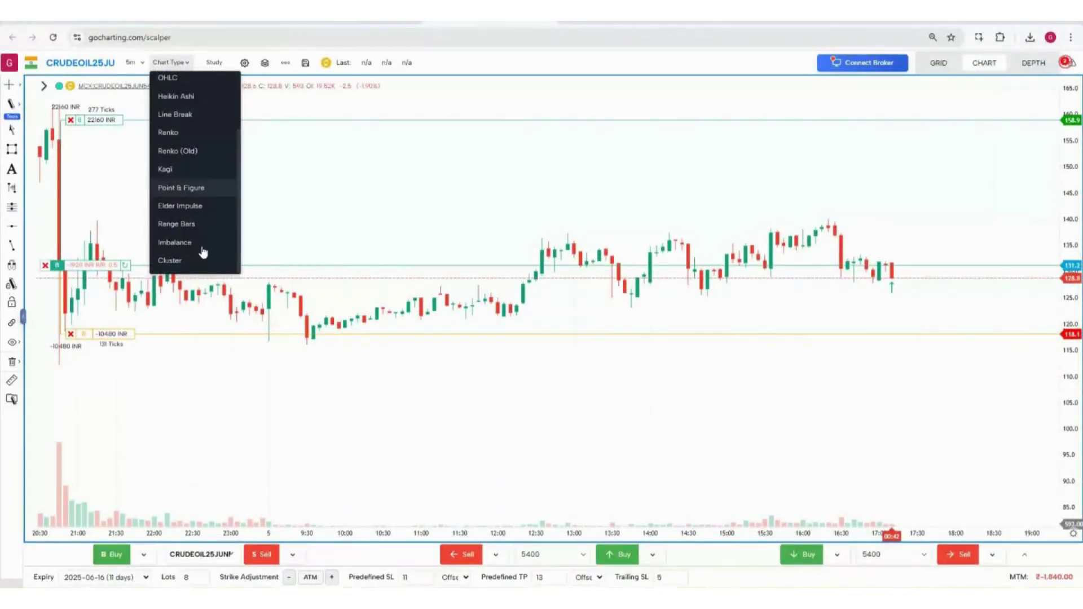
pyautogui.click(182, 241)
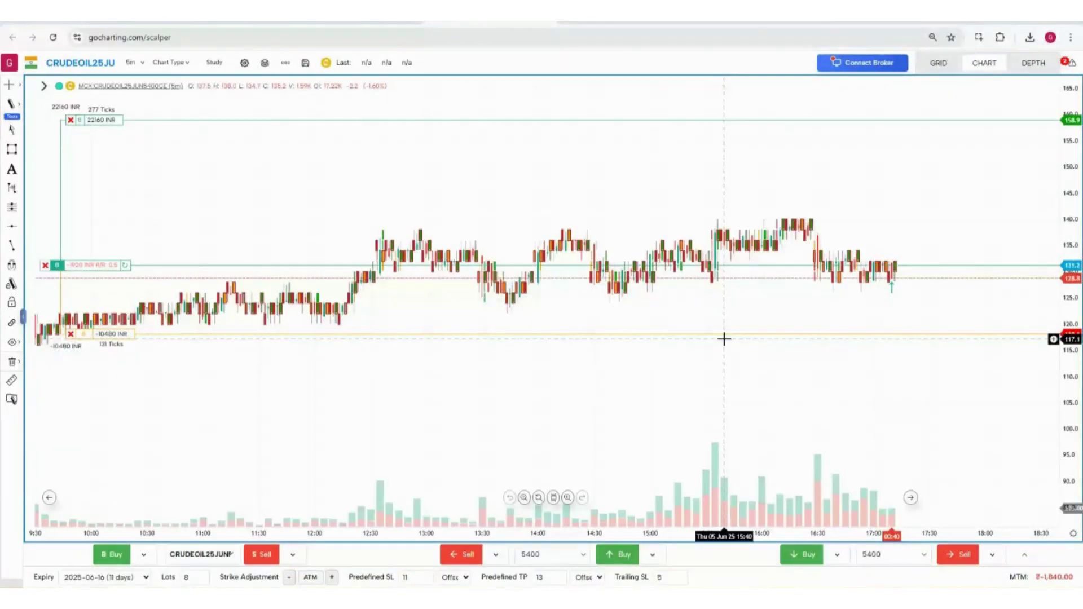
pyautogui.scroll(3, 726, 338)
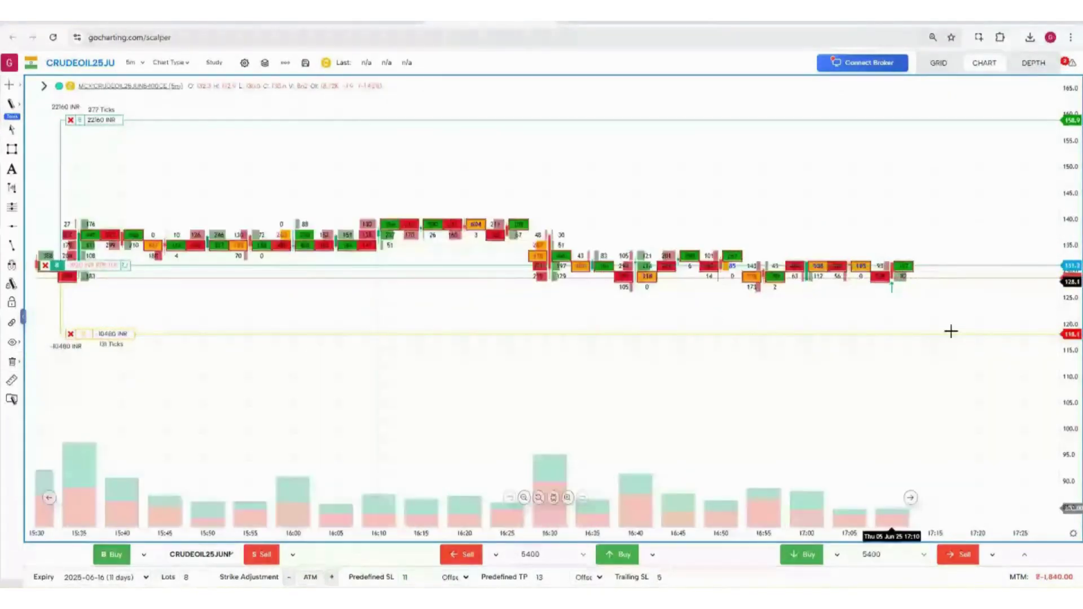
pyautogui.moveTo(1066, 395); pyautogui.dragTo(907, 401)
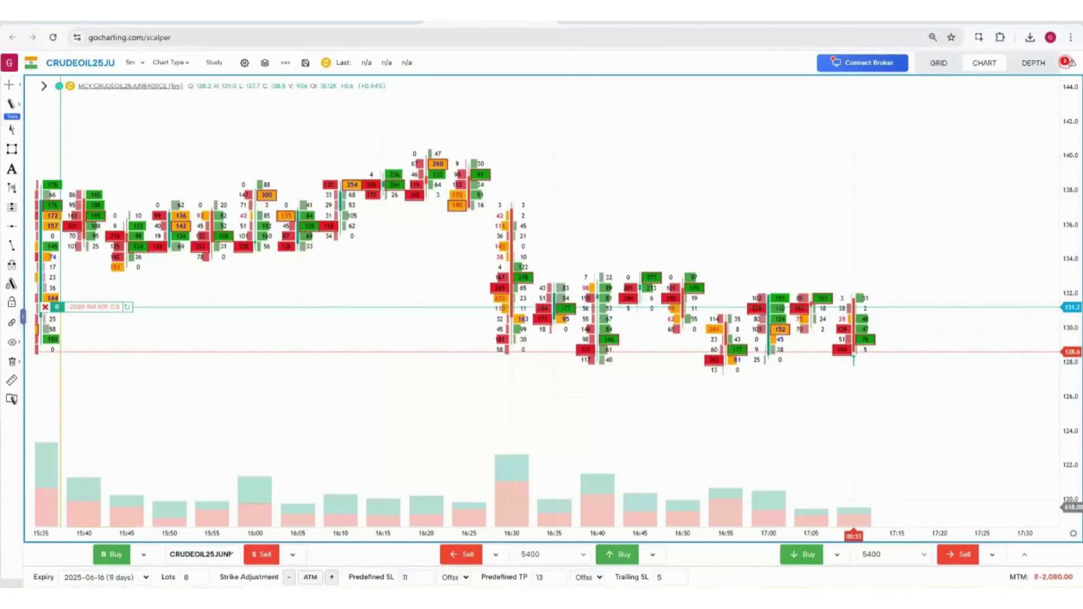
# Drag the 5400 call's take-profit down to 145.3 (11280 INR), leaving the stop-loss at 118.1
pyautogui.moveTo(1071, 236); pyautogui.dragTo(1072, 268)
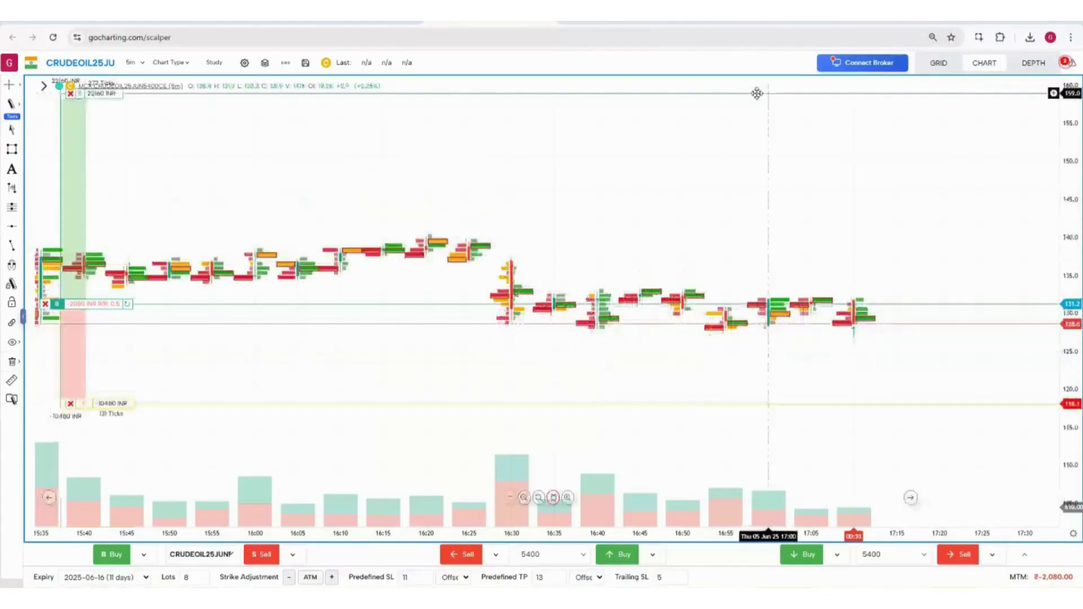
pyautogui.moveTo(757, 93); pyautogui.dragTo(733, 197)
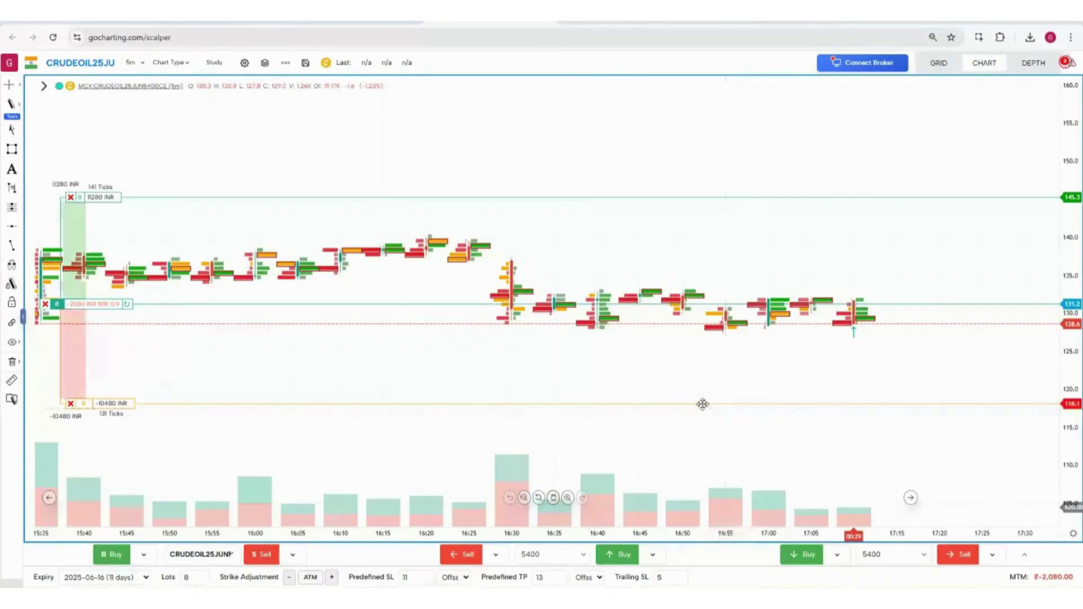
pyautogui.scroll(-3, 406, 307)
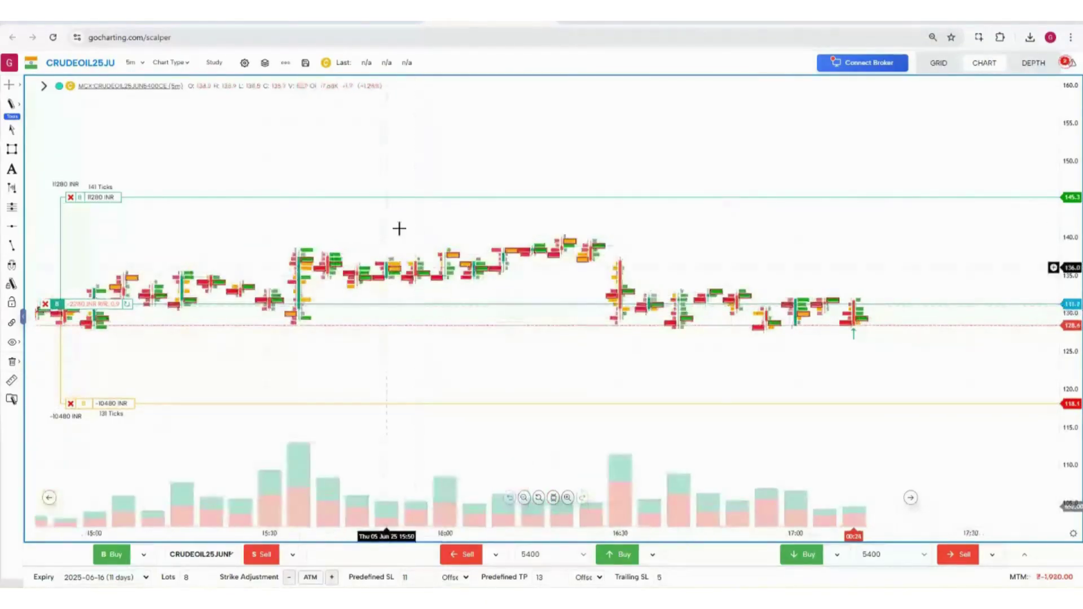
pyautogui.scroll(-2, 399, 229)
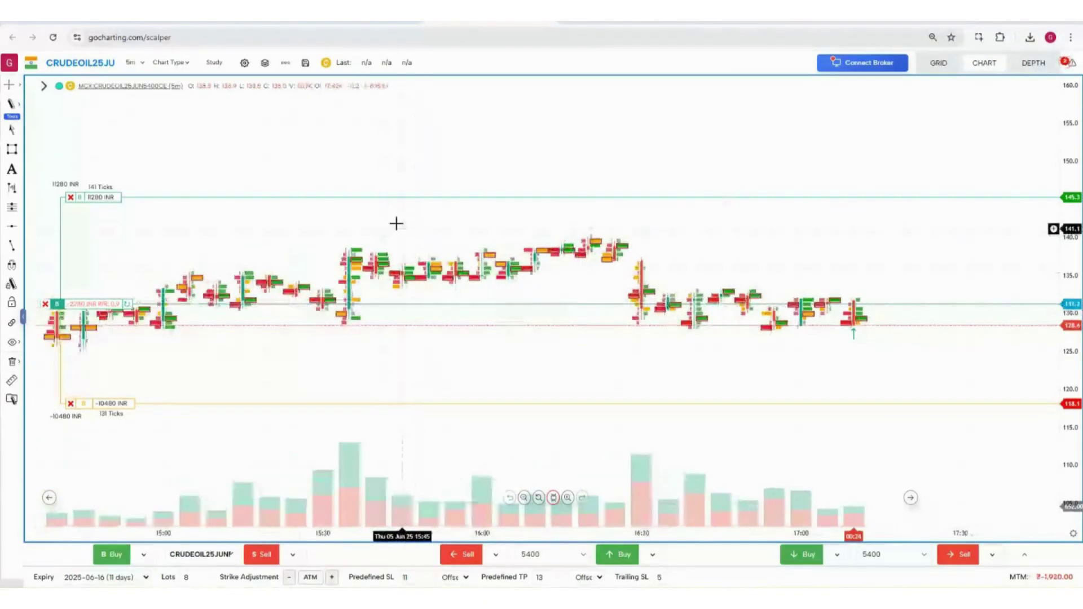
# Add the Delta Bars indicator pane to the 5400 call chart
pyautogui.click(215, 62)
pyautogui.click(532, 99)
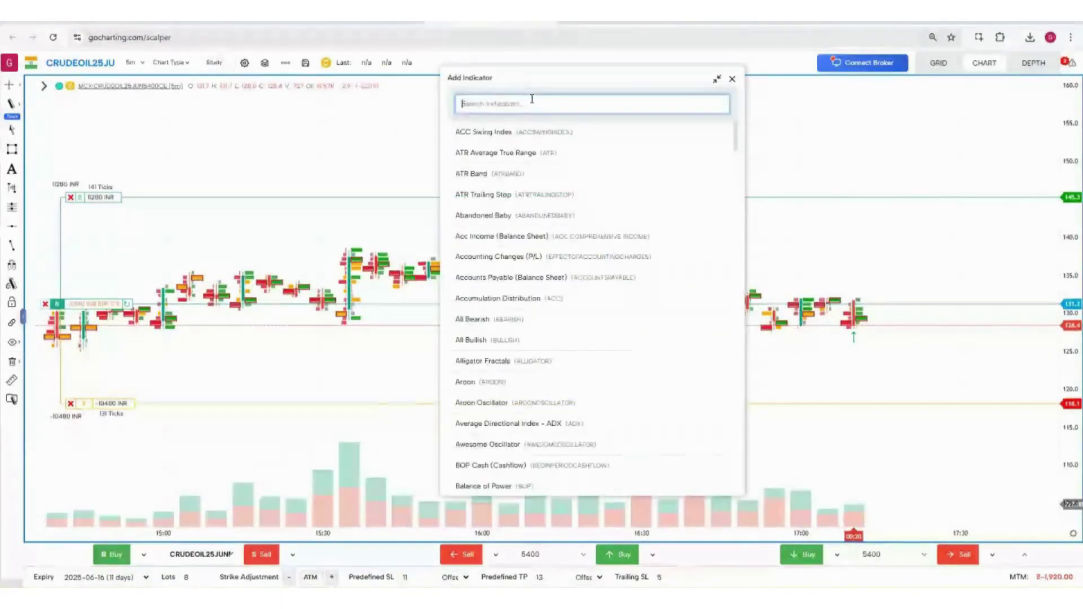
pyautogui.write('del')
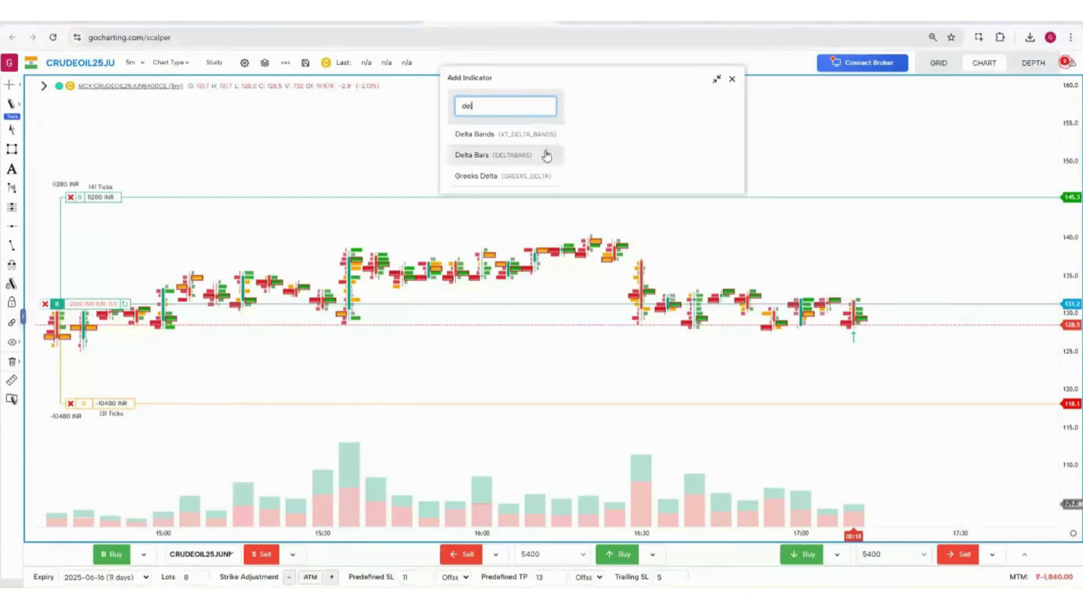
pyautogui.click(546, 155)
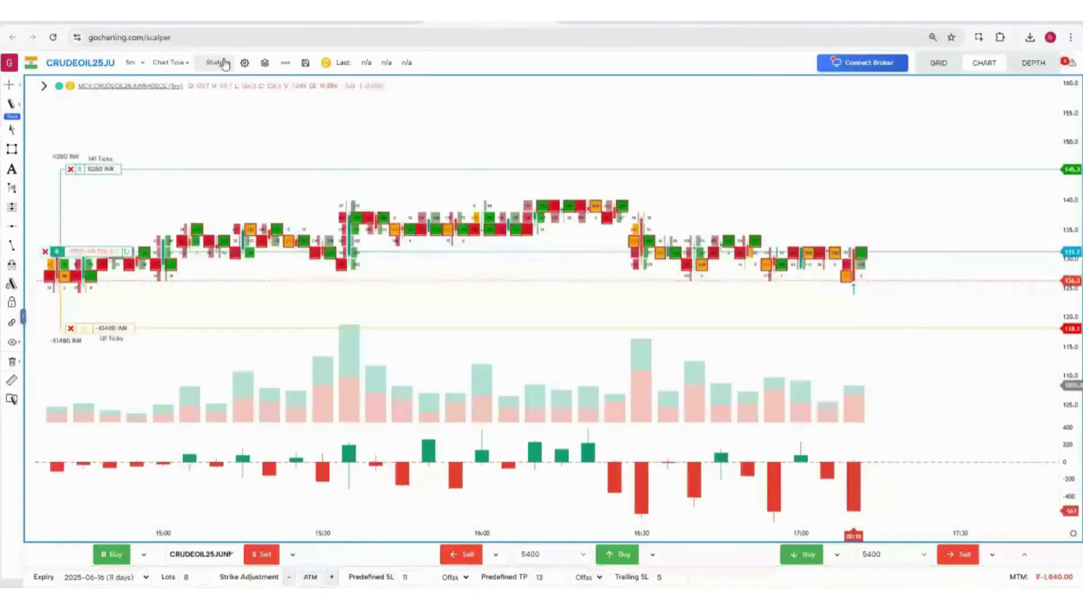
# Add the Bar Statistics table with Volume, Delta and Cum rows
pyautogui.click(224, 63)
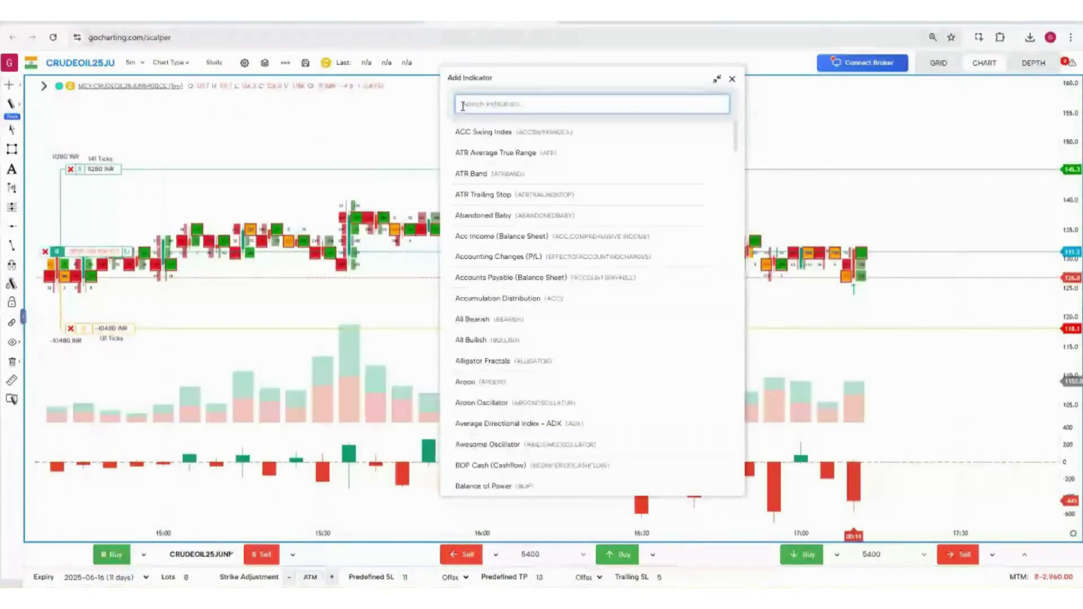
pyautogui.write('bar')
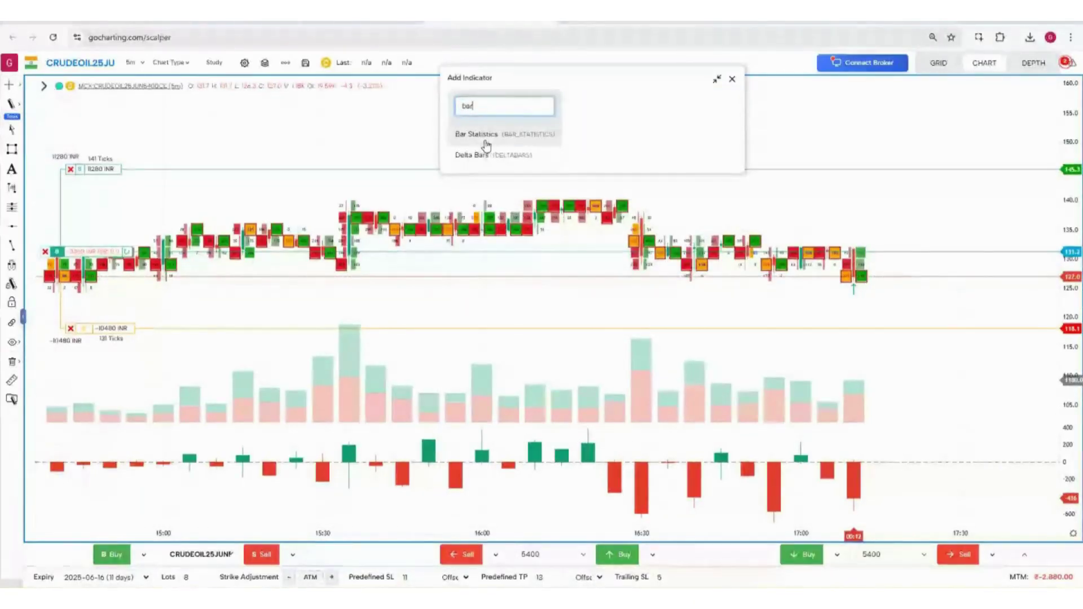
pyautogui.click(477, 134)
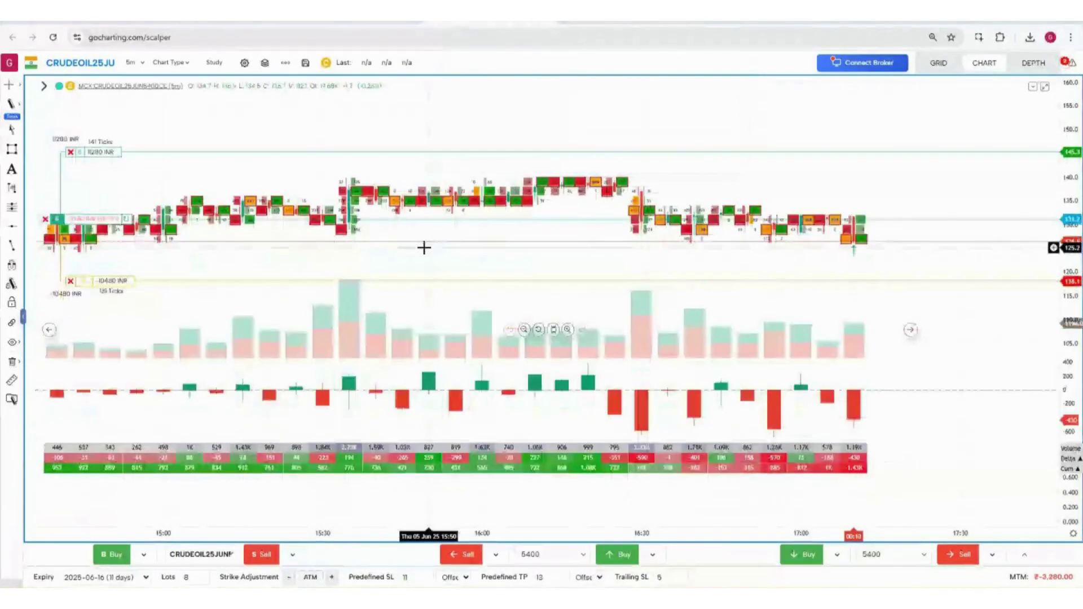
# View the chart's right-click order options, check the grid's Order Book, then return to the chart
pyautogui.rightClick(587, 360)
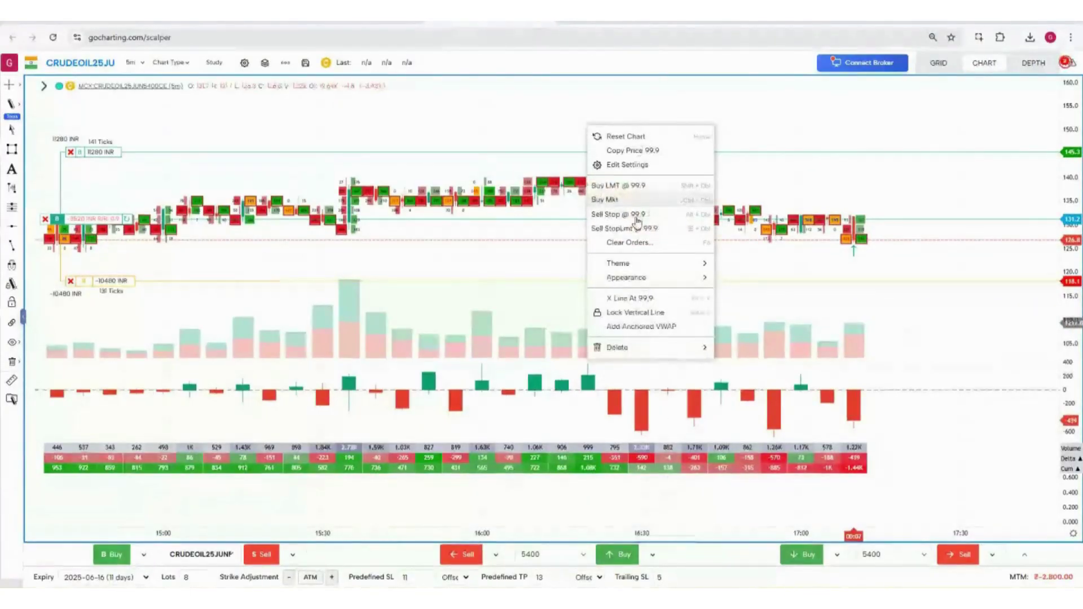
pyautogui.click(636, 220)
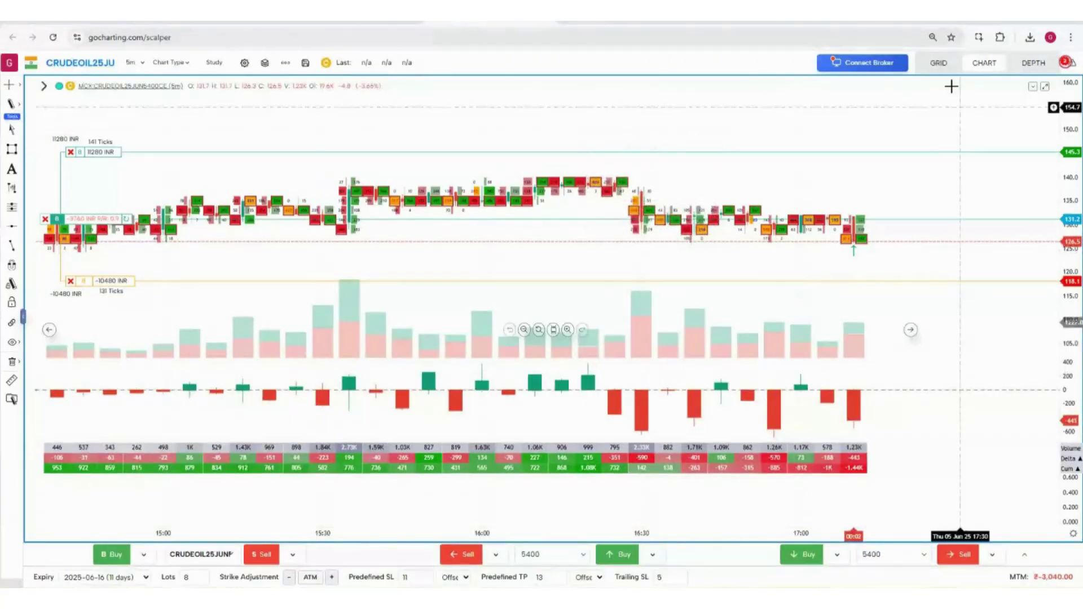
pyautogui.click(938, 62)
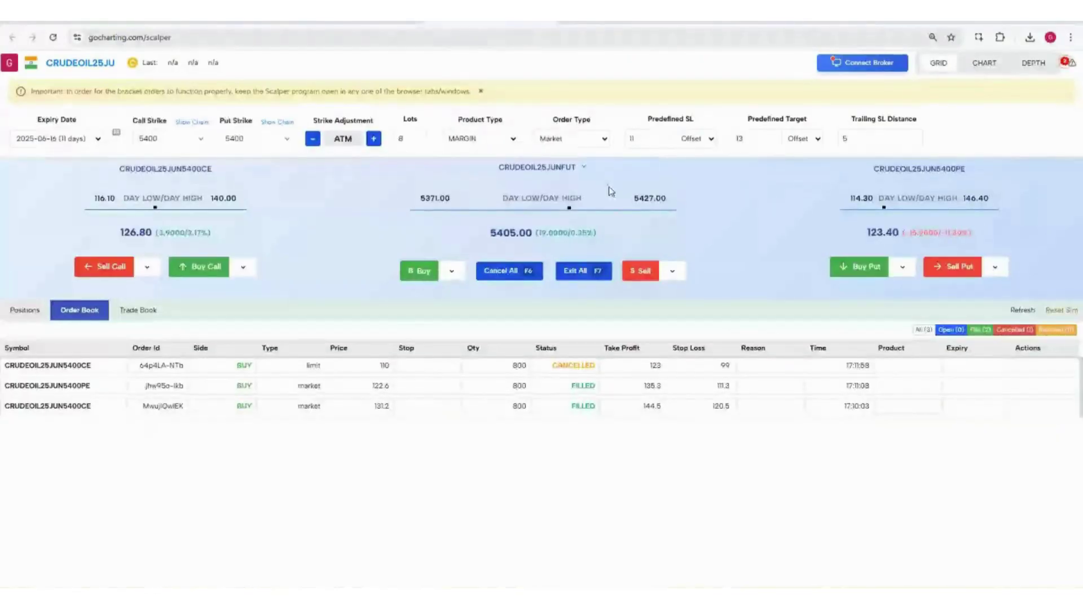
pyautogui.click(994, 67)
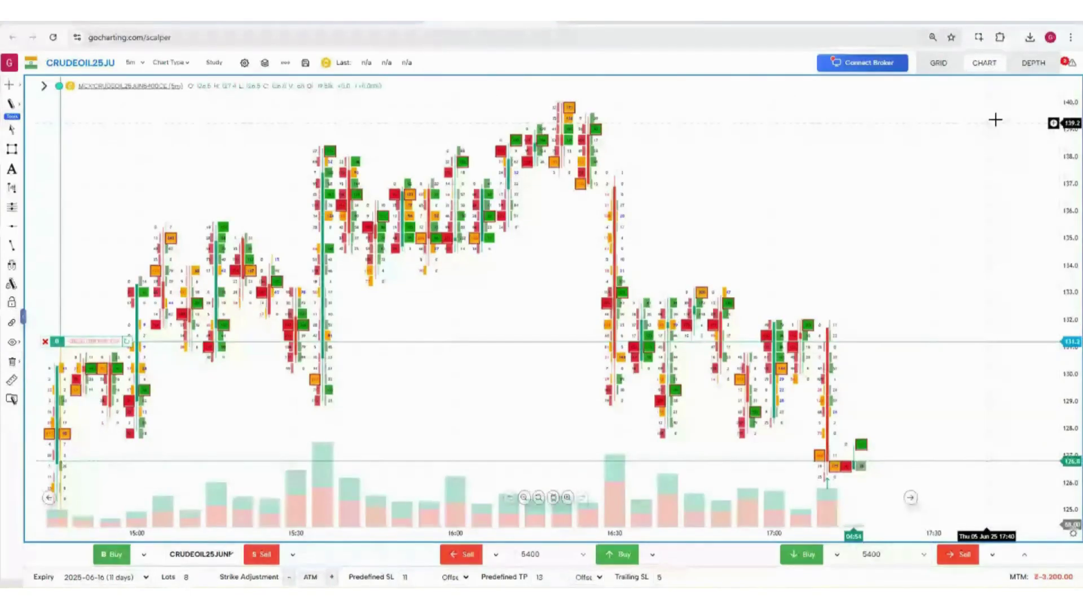
pyautogui.moveTo(1076, 248); pyautogui.dragTo(1078, 288)
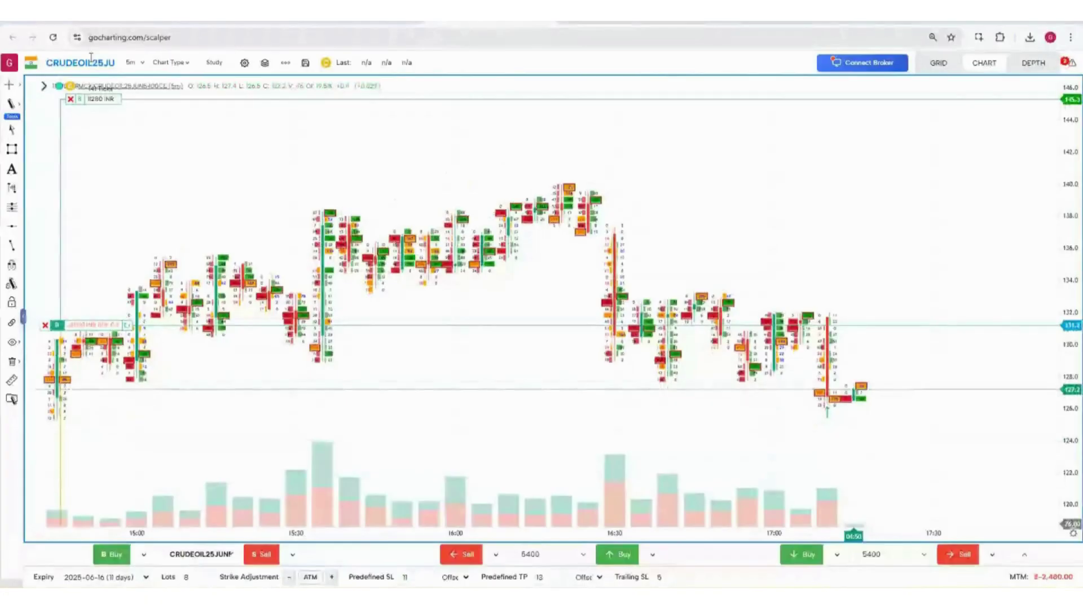
pyautogui.click(91, 61)
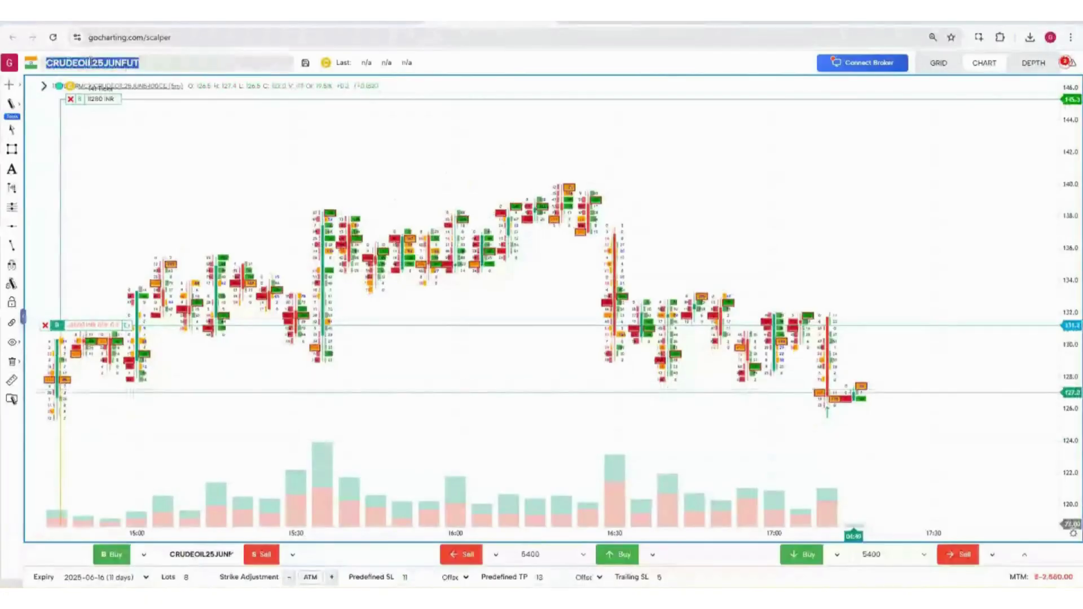
pyautogui.click(98, 63)
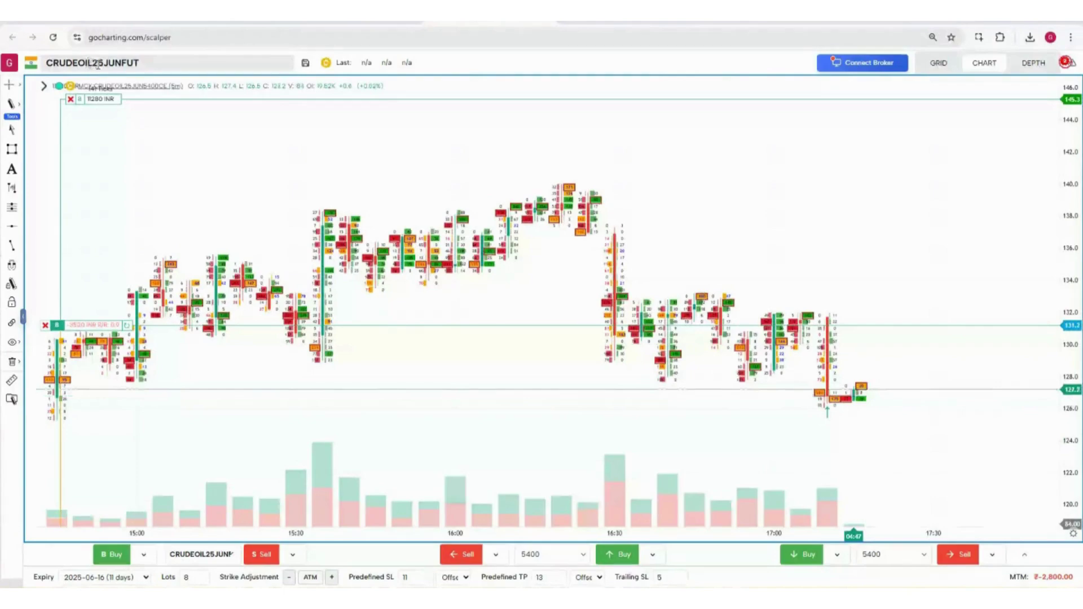
pyautogui.click(173, 579)
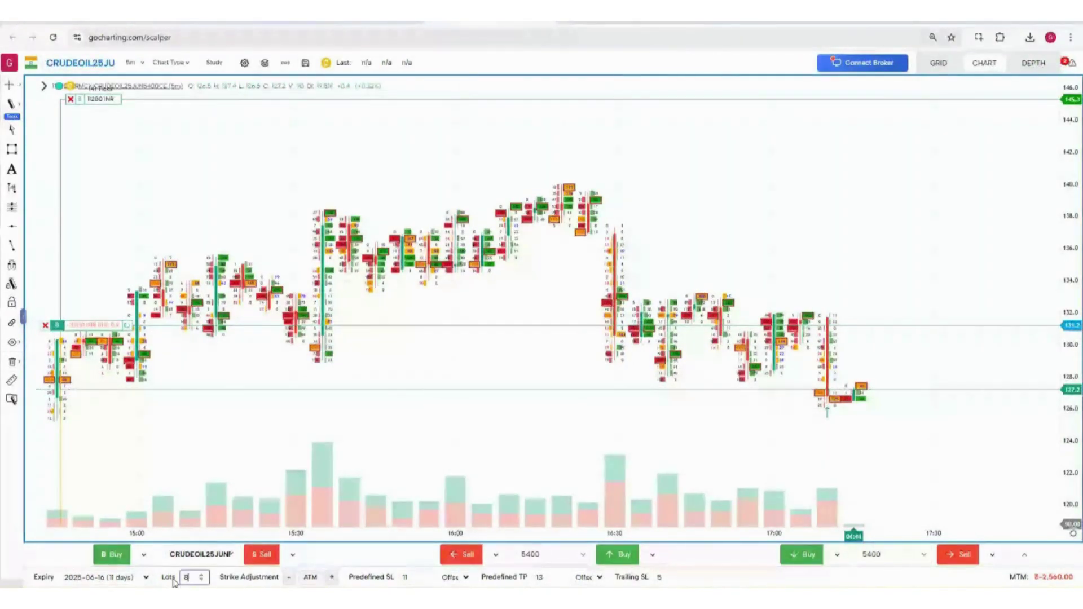
pyautogui.click(105, 577)
pyautogui.click(107, 531)
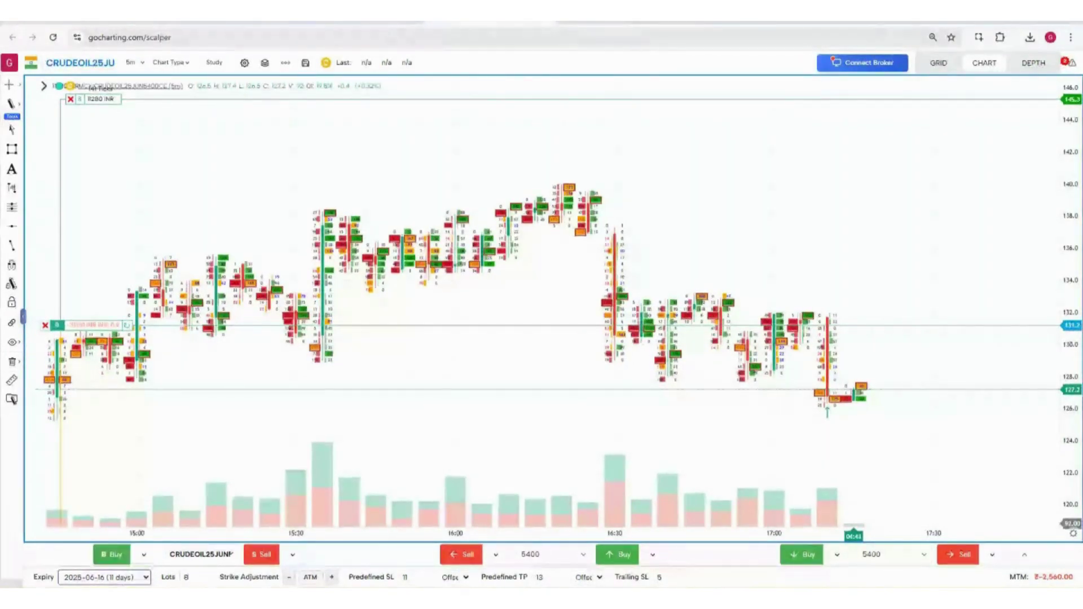
pyautogui.click(414, 578)
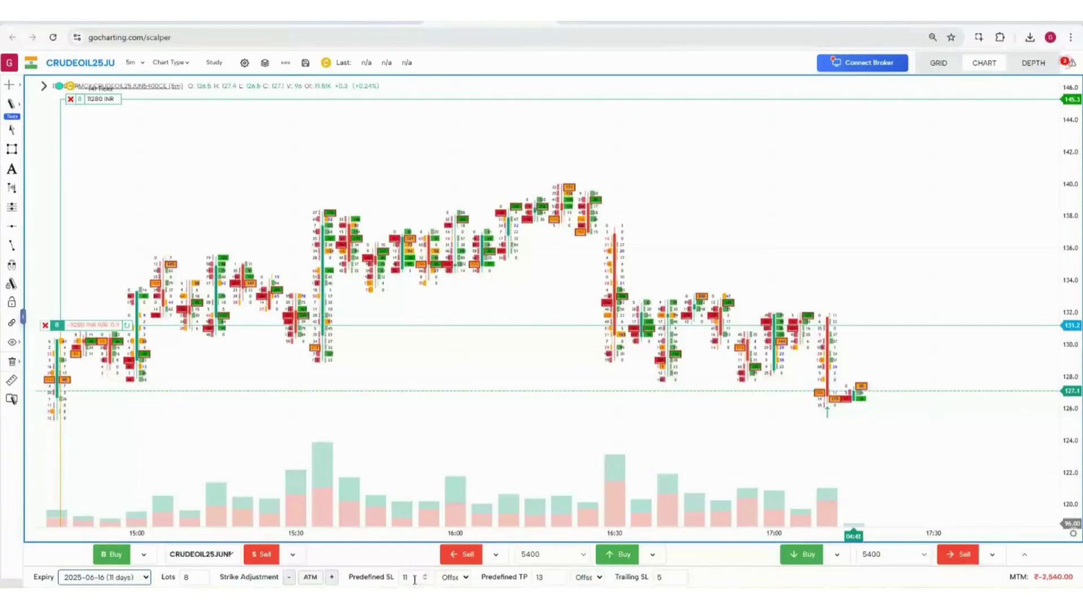
pyautogui.click(555, 578)
pyautogui.click(669, 578)
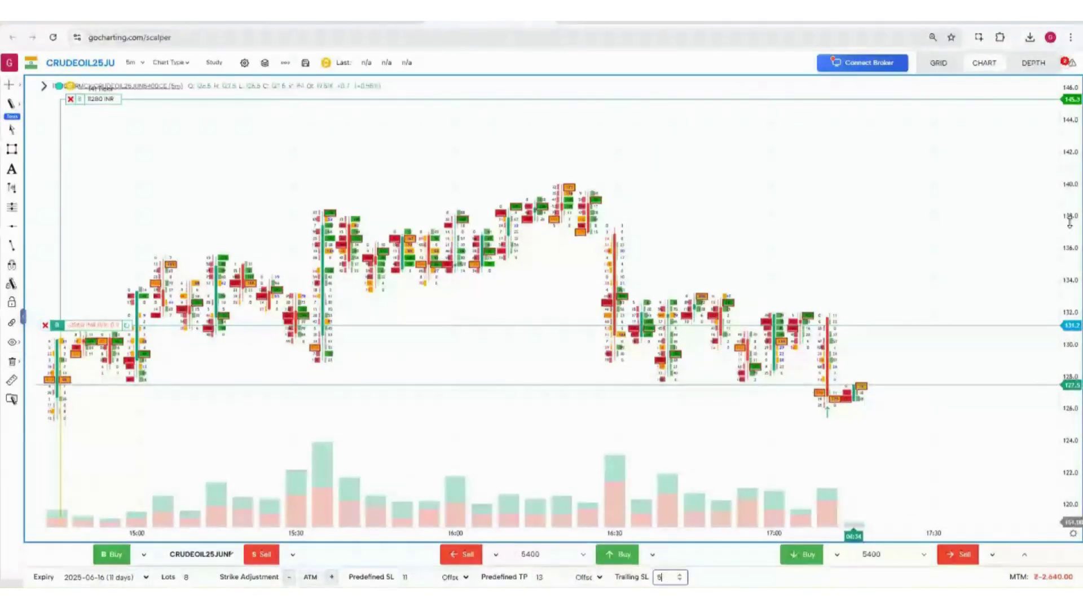
pyautogui.click(902, 172)
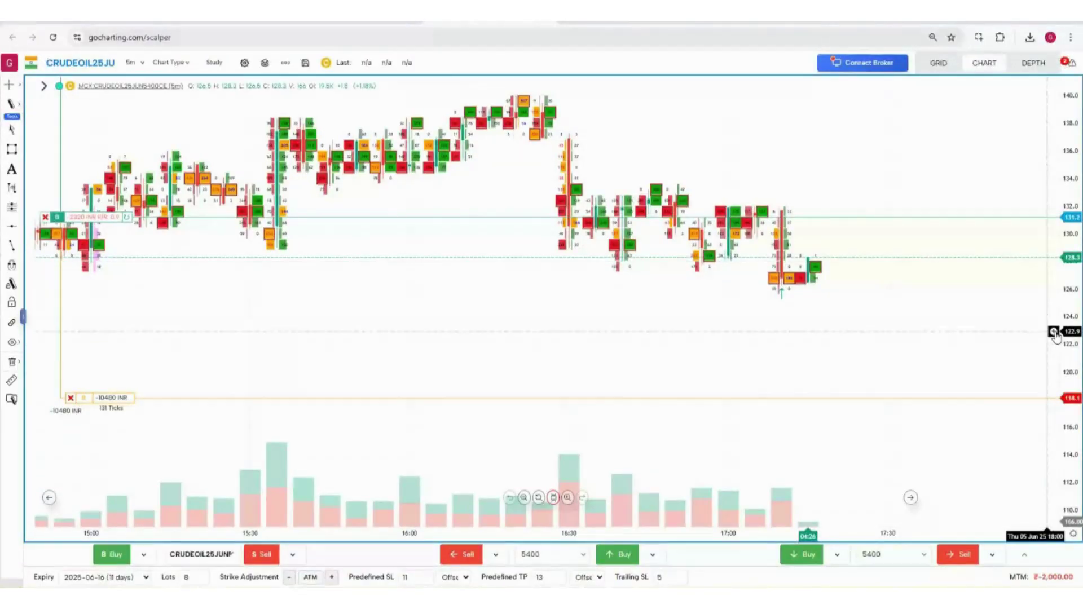
# Place a limit sell order at 131.5 from the price axis
pyautogui.click(1054, 332)
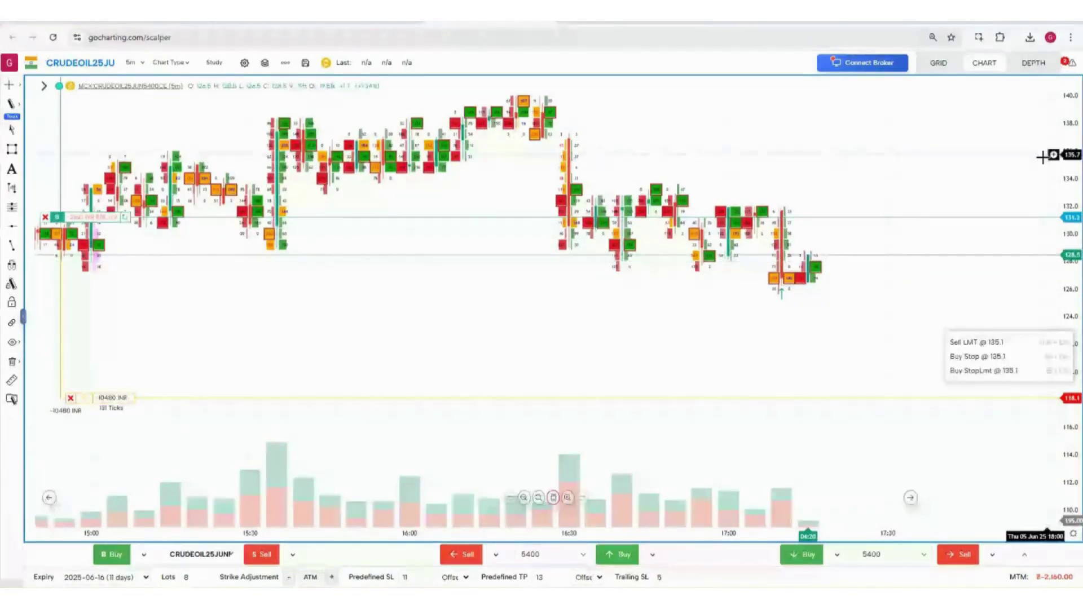
pyautogui.click(1052, 160)
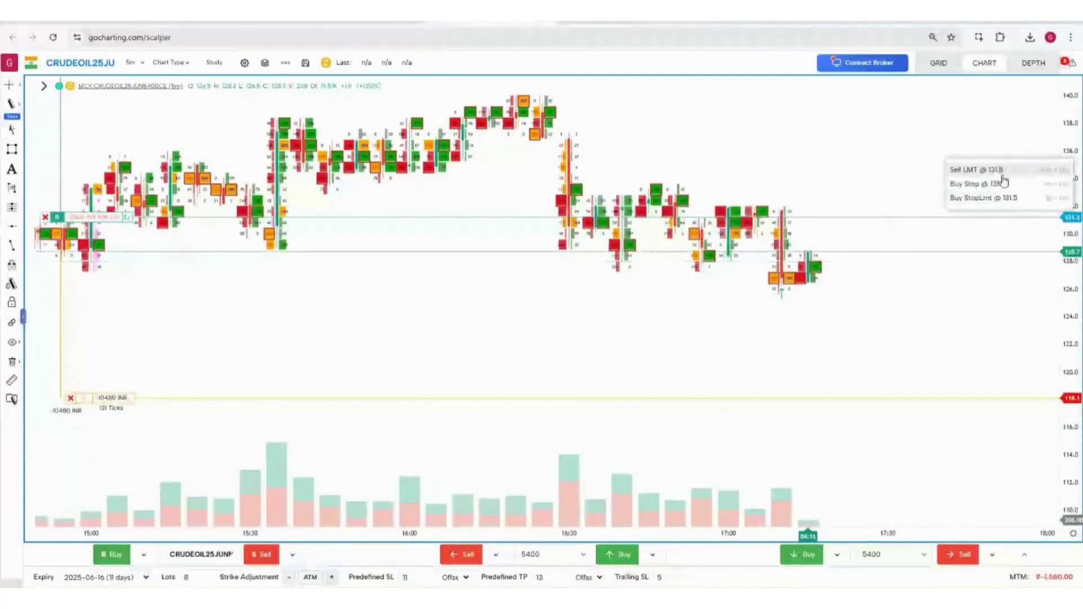
pyautogui.click(1002, 170)
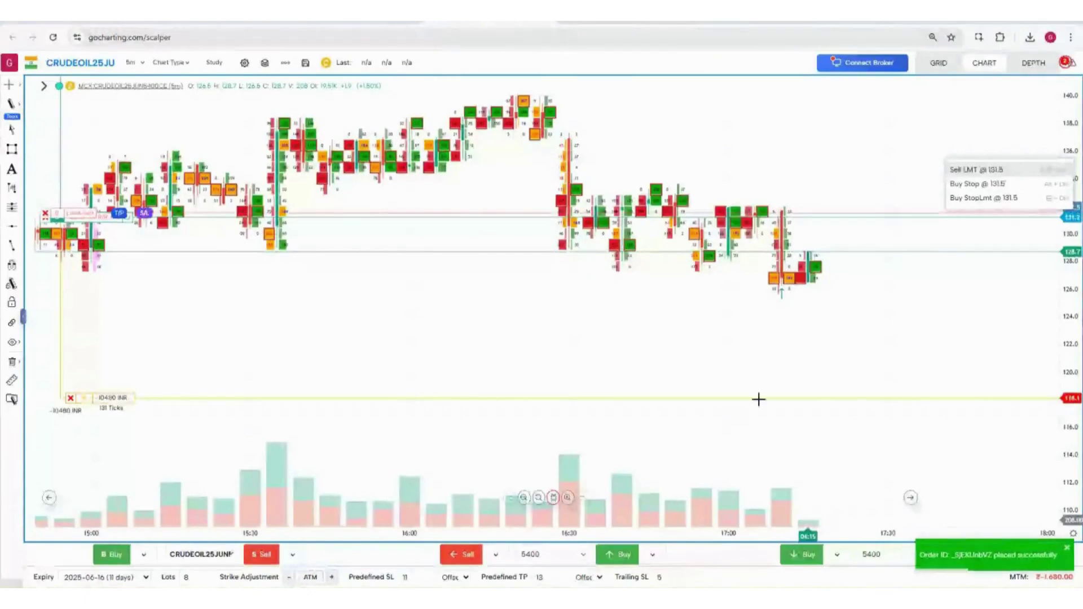
pyautogui.moveTo(760, 399); pyautogui.dragTo(763, 450)
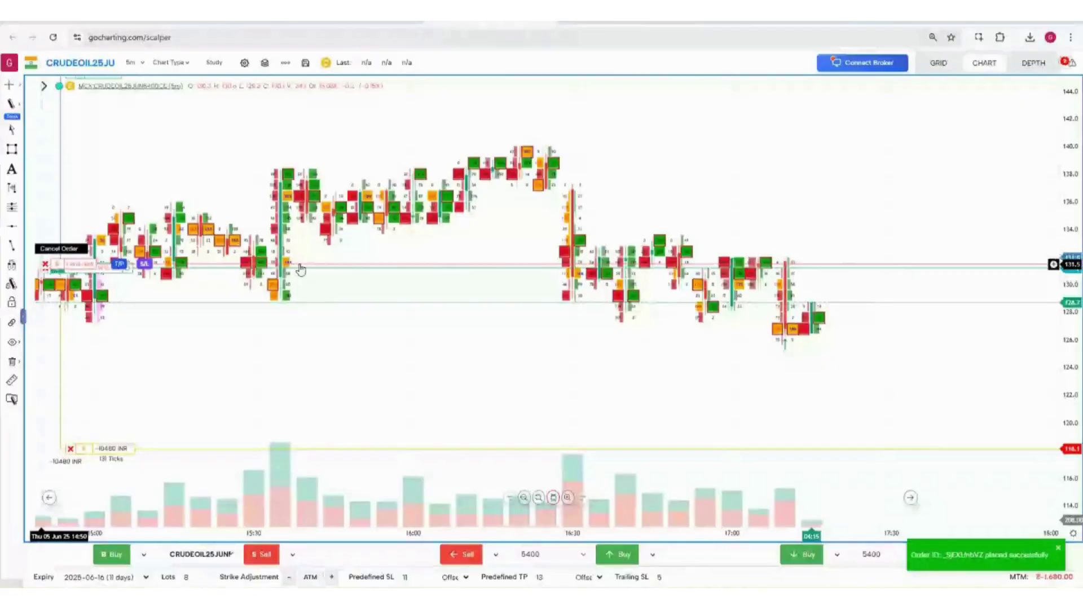
# Place a limit buy order at 124.2, with take-profit 137.1 and stop-loss 113.2
pyautogui.click(1052, 362)
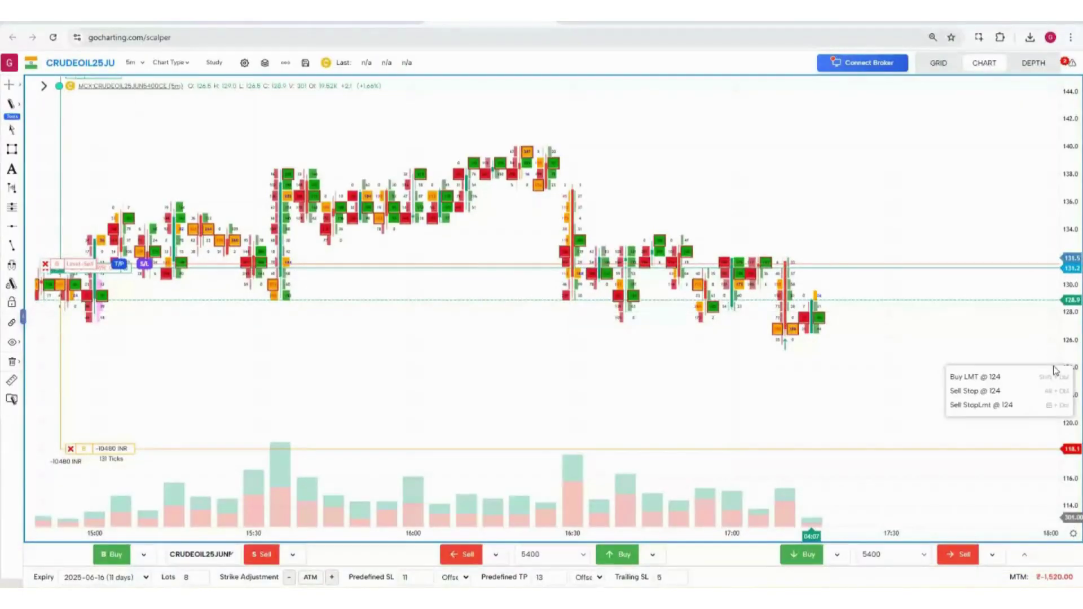
pyautogui.click(1021, 378)
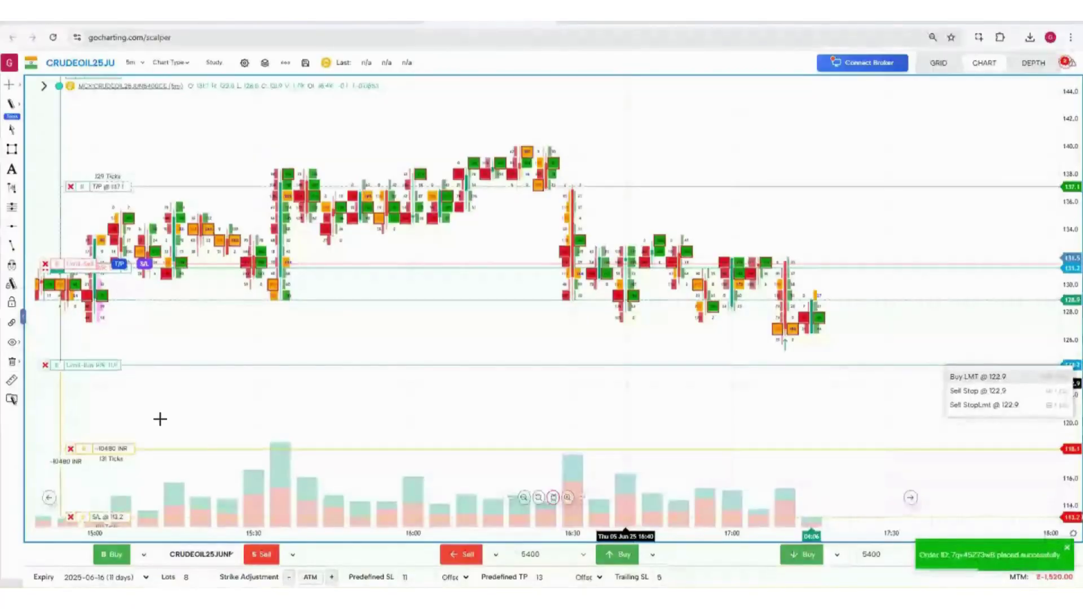
pyautogui.scroll(-2, 201, 394)
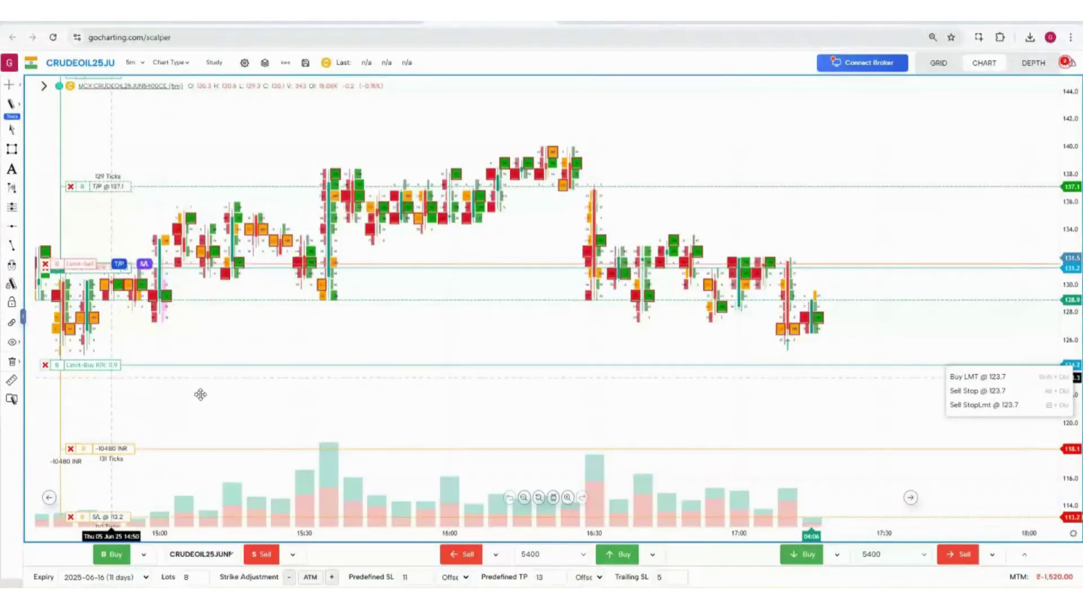
pyautogui.scroll(-2, 200, 395)
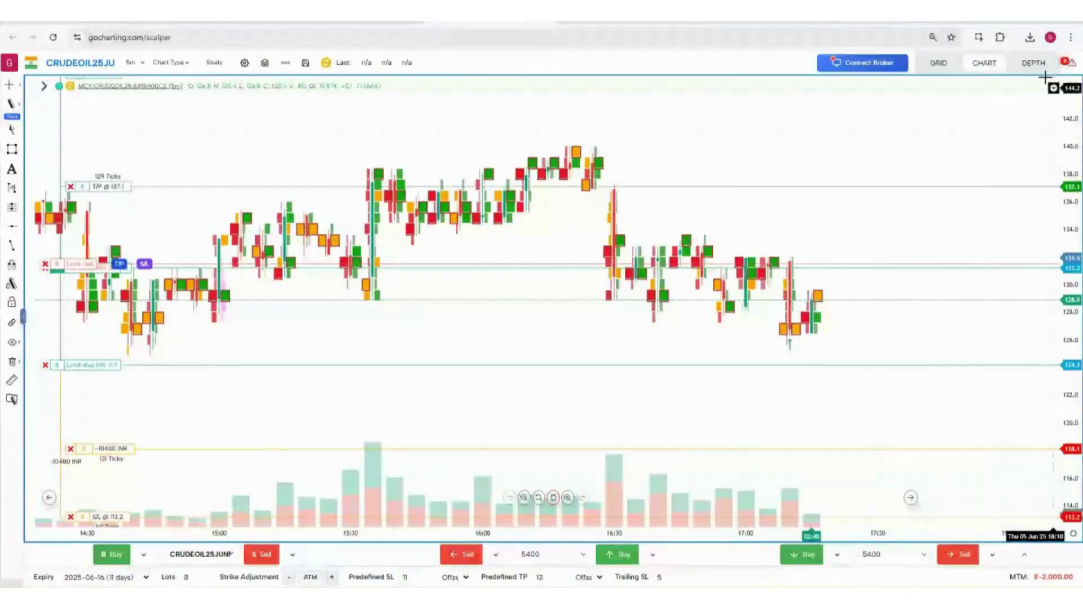
# On the 5400 call depth ladder, place a limit order and a stop buy at 127
pyautogui.click(1036, 62)
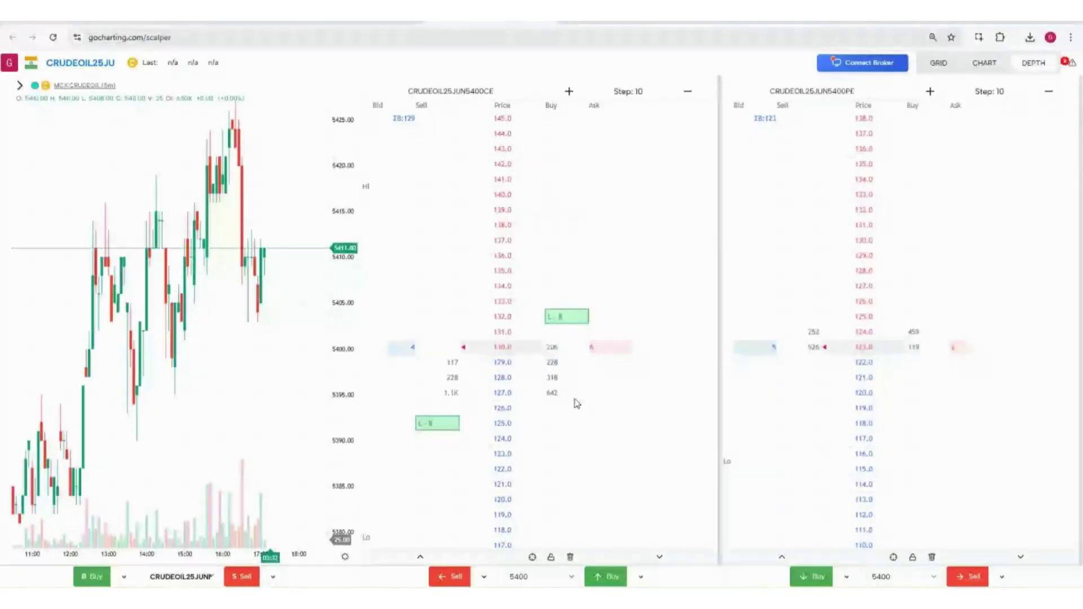
pyautogui.click(574, 398)
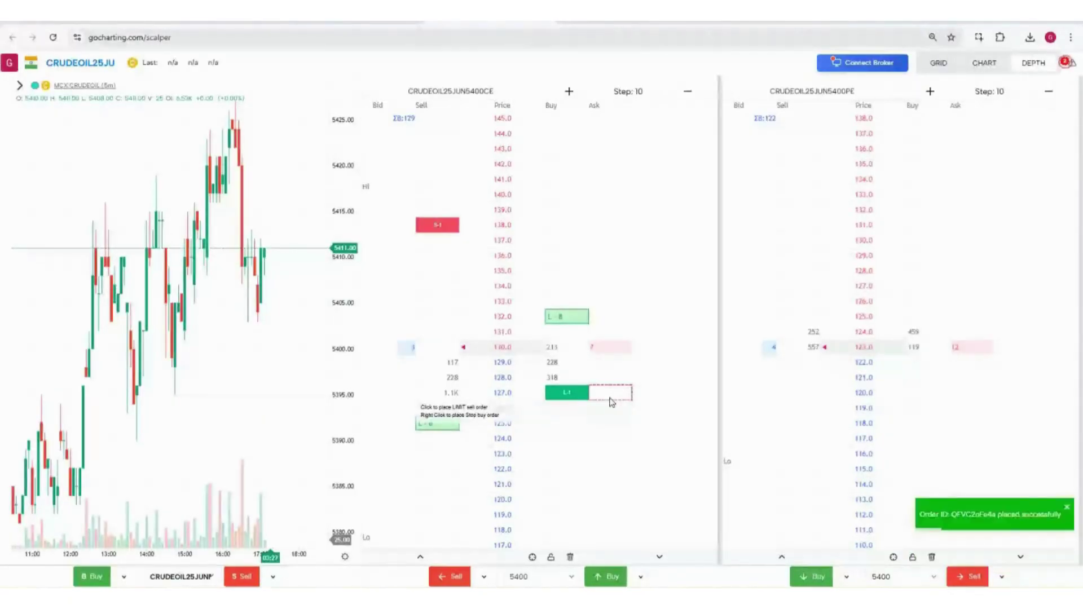
pyautogui.rightClick(610, 398)
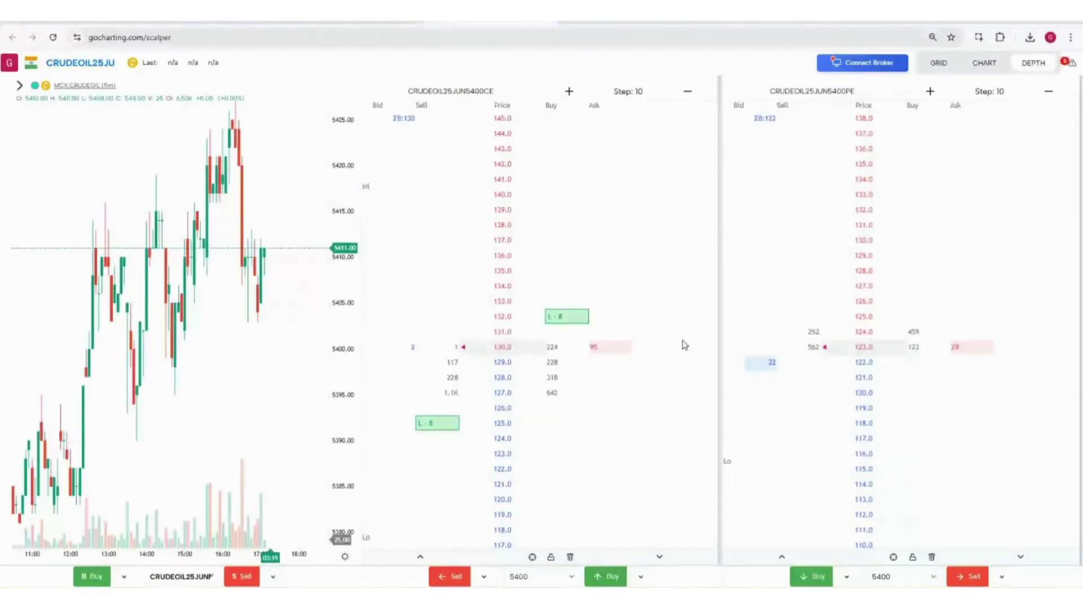
# Review the seven Order Book entries: open limits at 124.2 and 131.5, plus a rejected stop
pyautogui.click(939, 64)
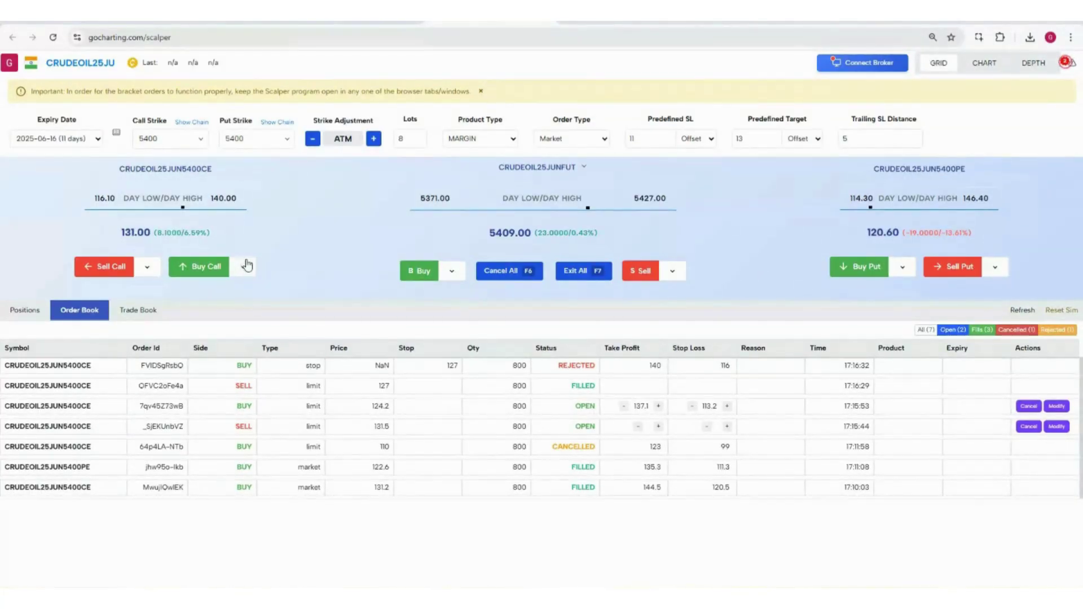
# Show the Positions list with the 8-lot CRUDEOIL25JUN5400PE bought at 122.6
pyautogui.click(23, 310)
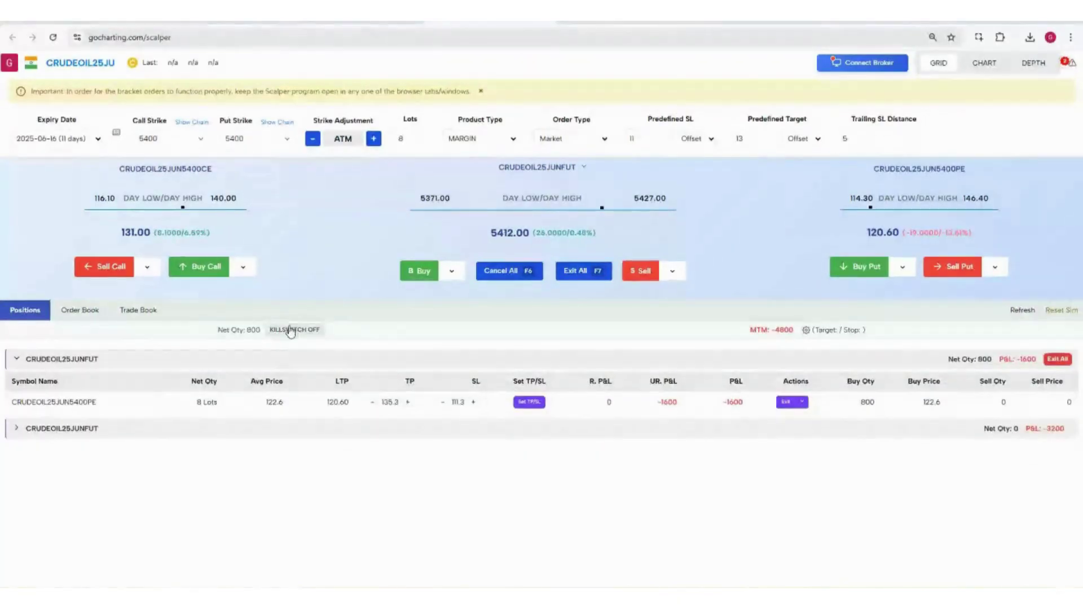